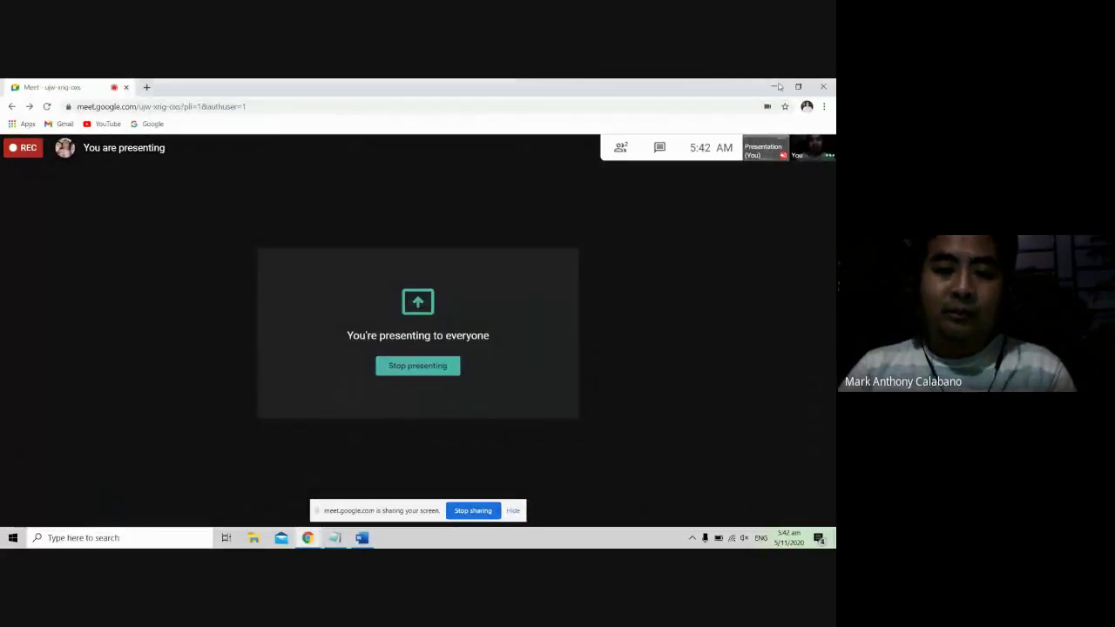
Minimize the Chrome window running Google Meet so the shared screen shows the desktop
left_click(775, 88)
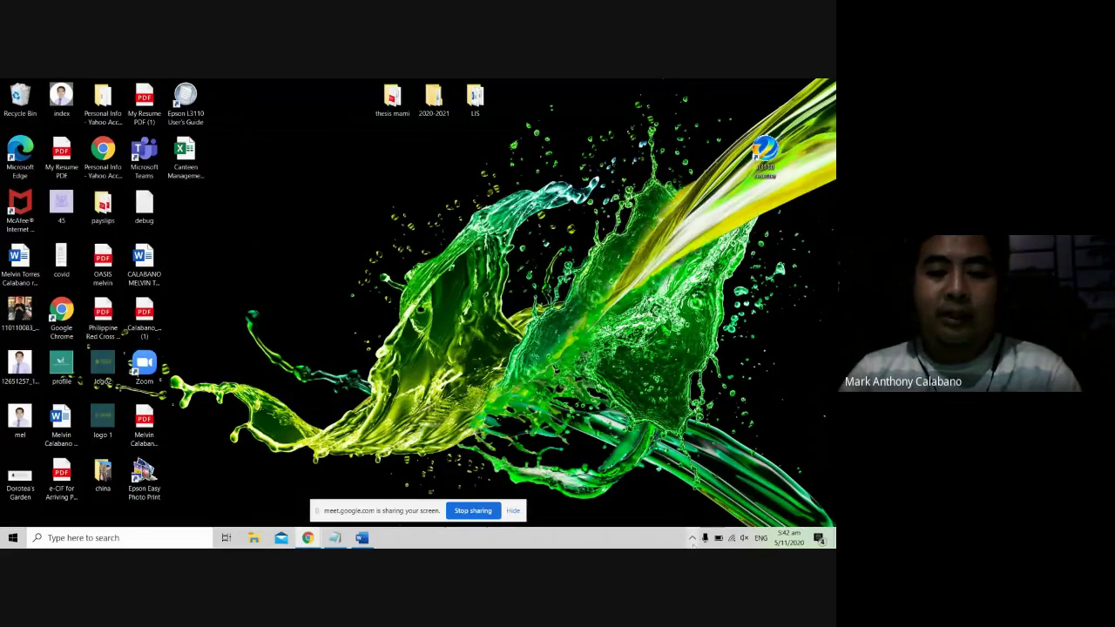
Open McAfee Internet Security from the hidden tray icons and go to Real-Time Scanning
left_click(692, 538)
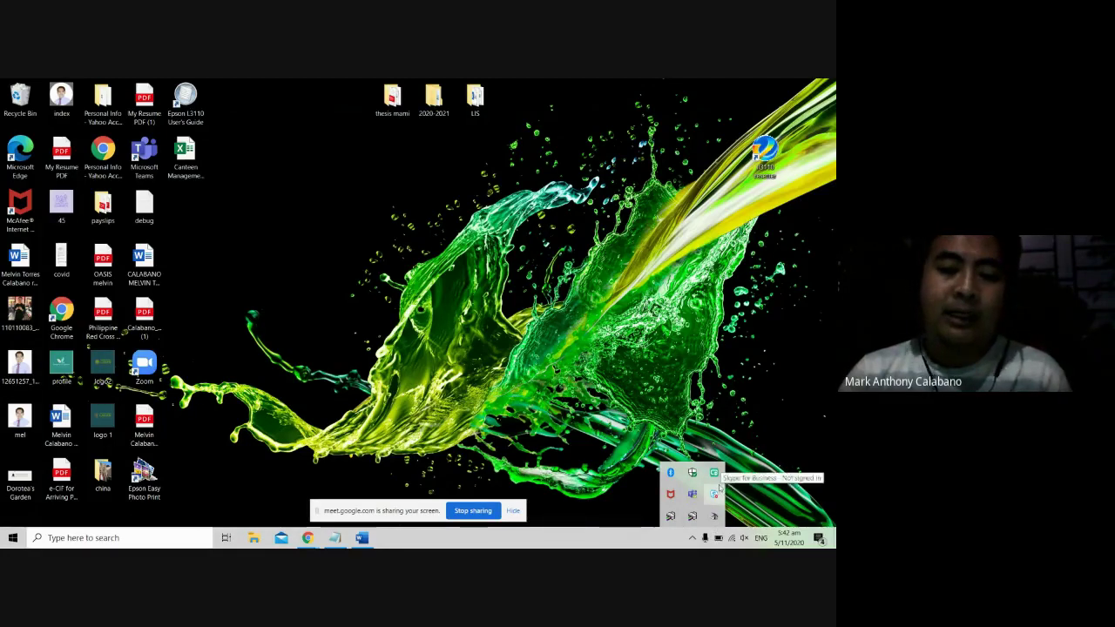
left_click(670, 496)
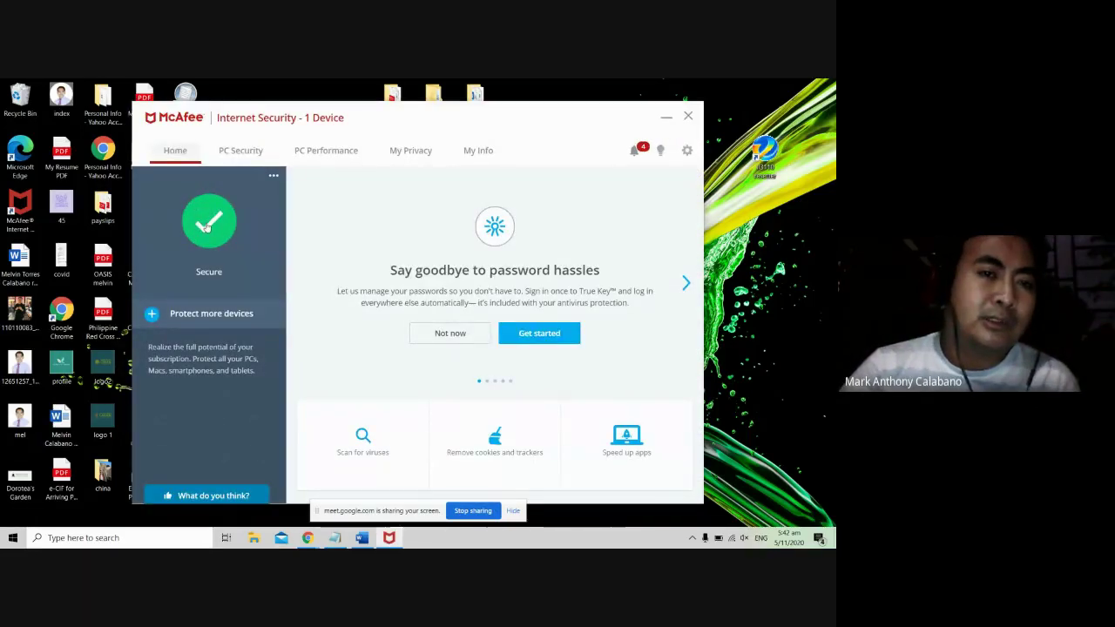
left_click(207, 228)
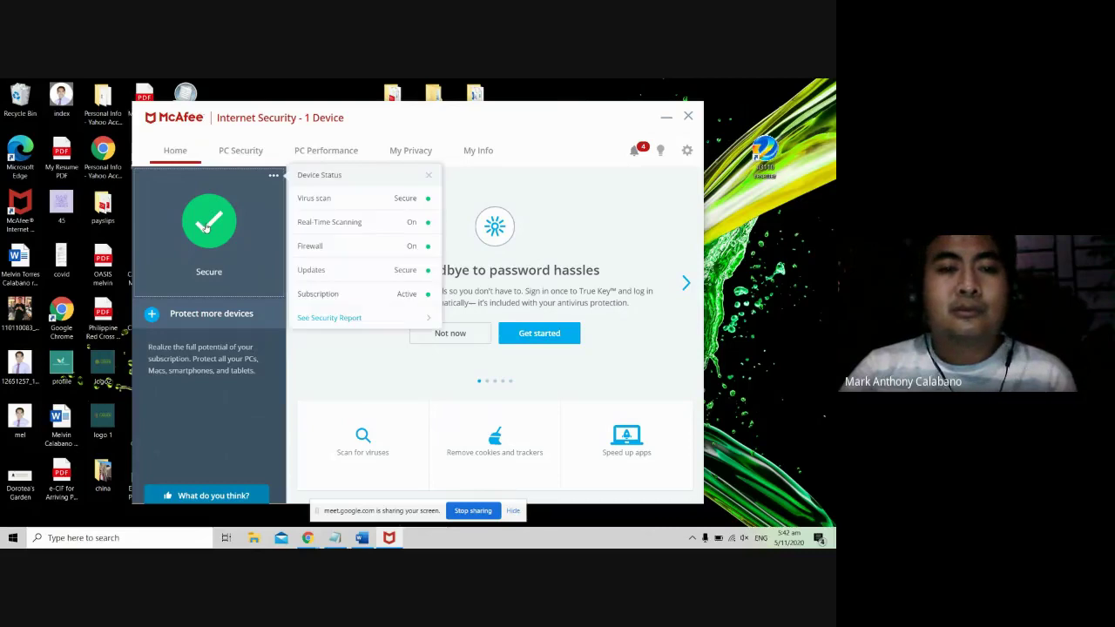
left_click(348, 223)
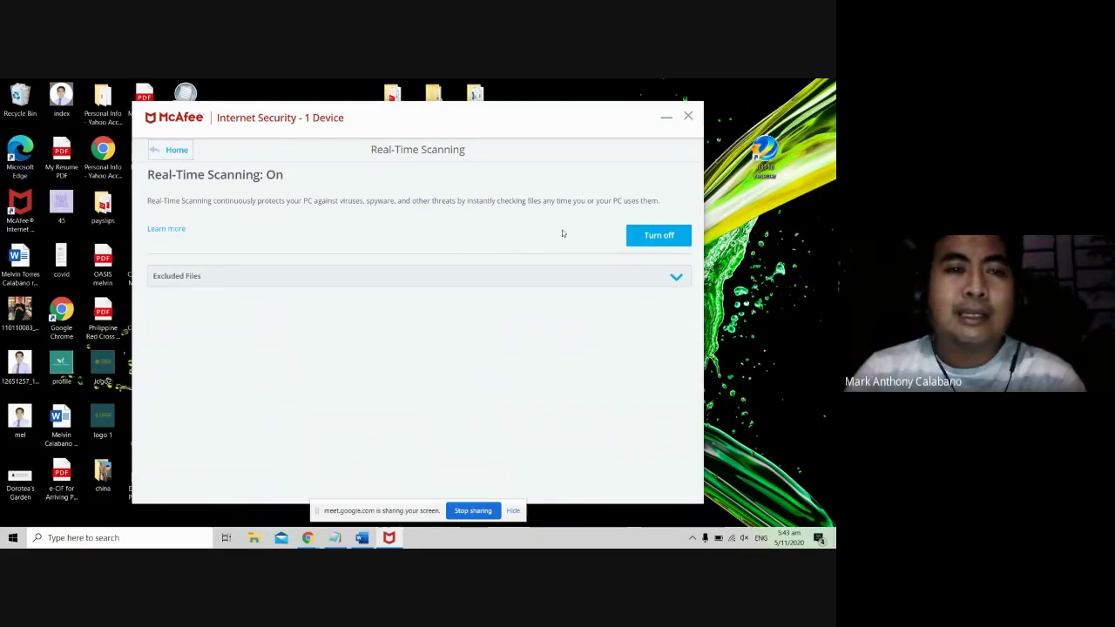
Turn off McAfee Real-Time Scanning until 'When I restart my PC', then minimize McAfee
left_click(661, 236)
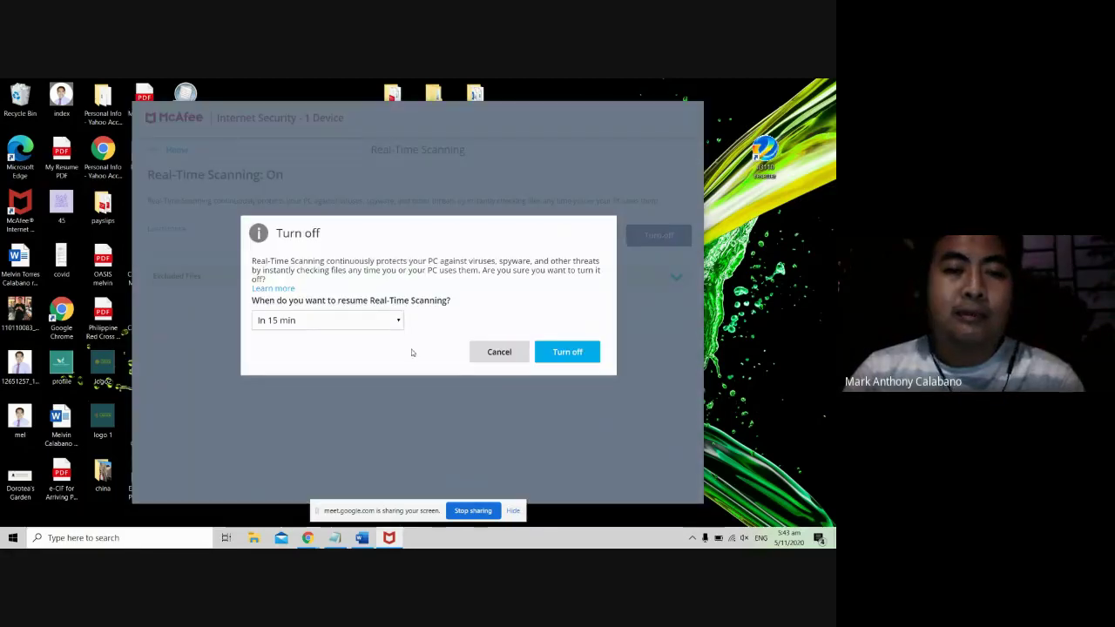
left_click(398, 323)
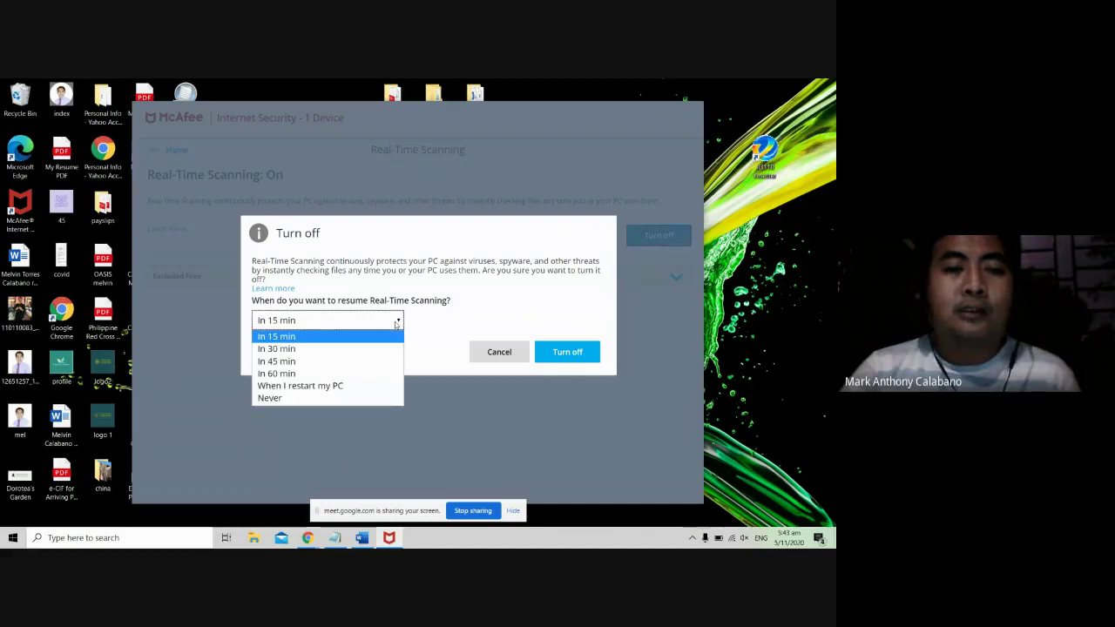
left_click(317, 386)
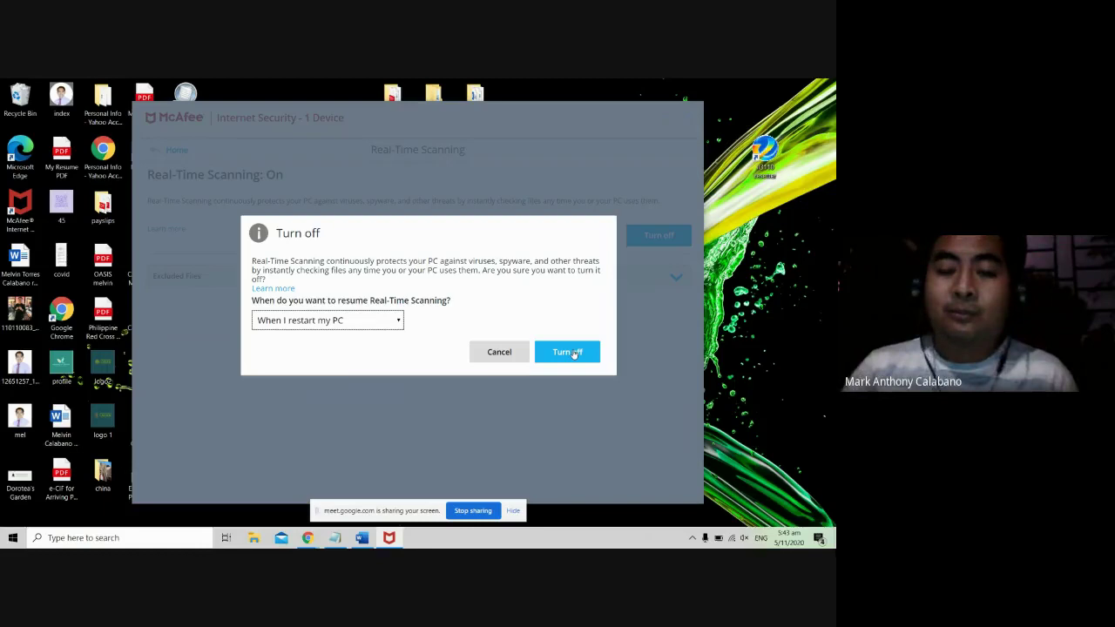
left_click(574, 354)
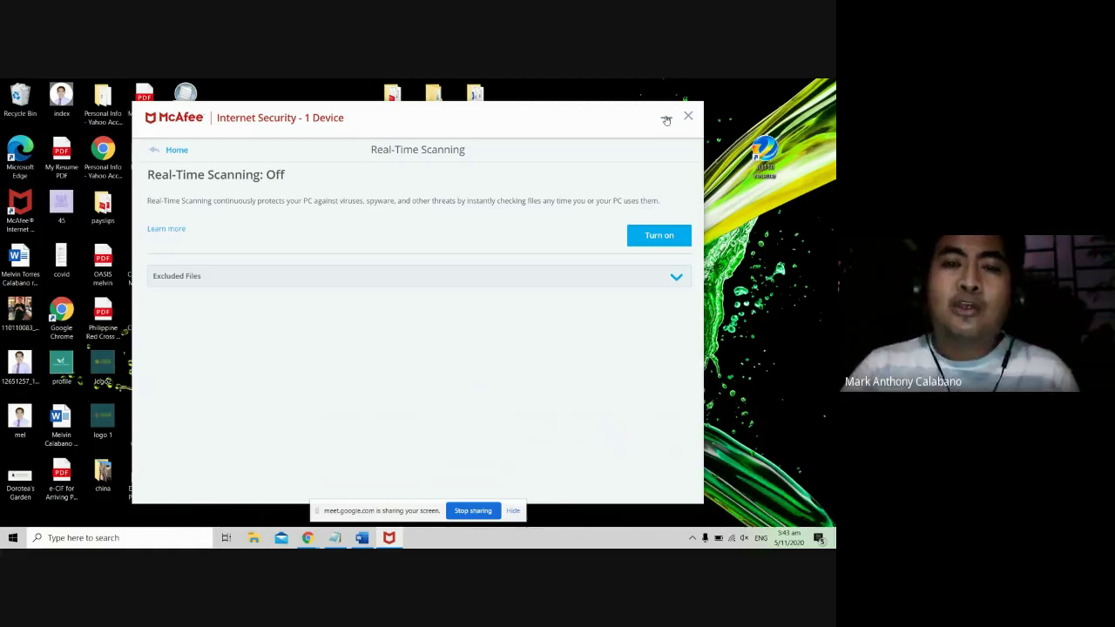
left_click(667, 120)
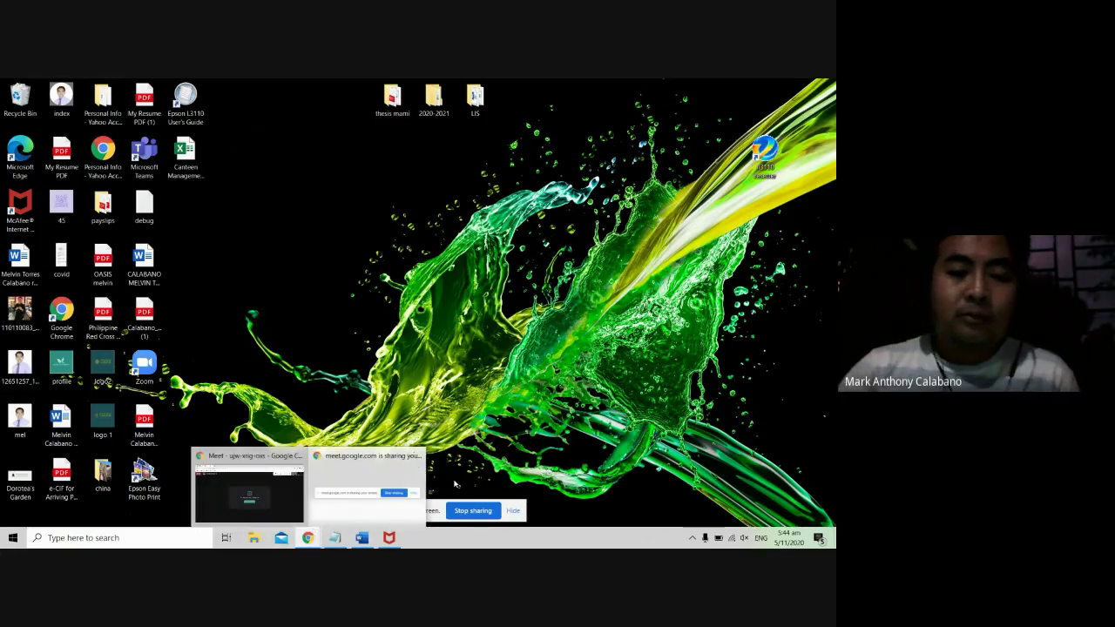
In the Word note, add the archive password line below the MediaFire link and copy the link
left_click(362, 538)
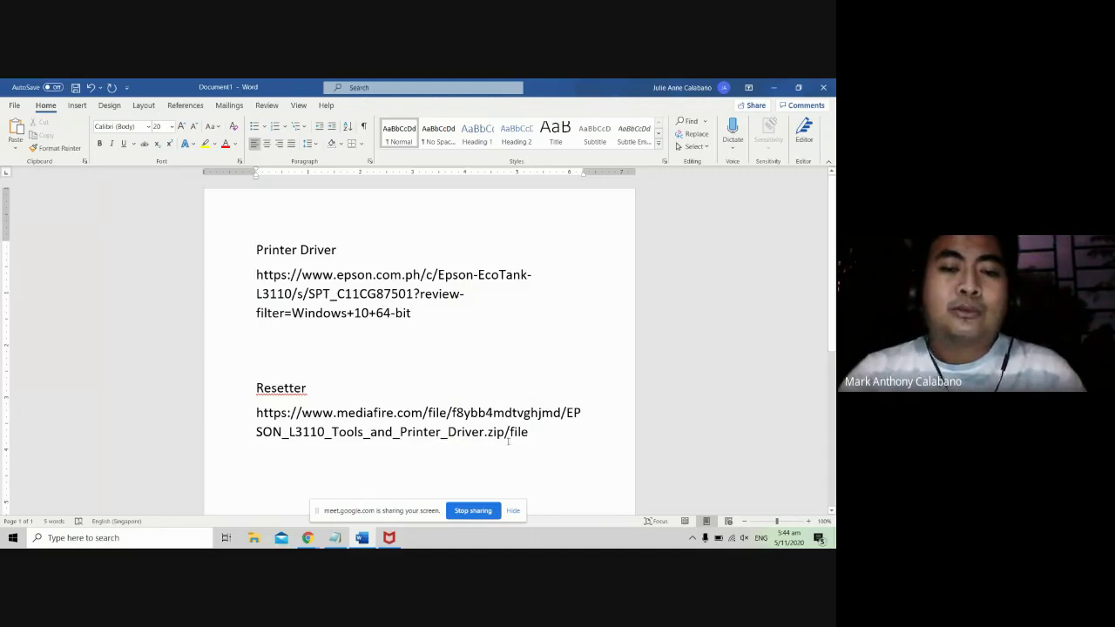
left_click(554, 444)
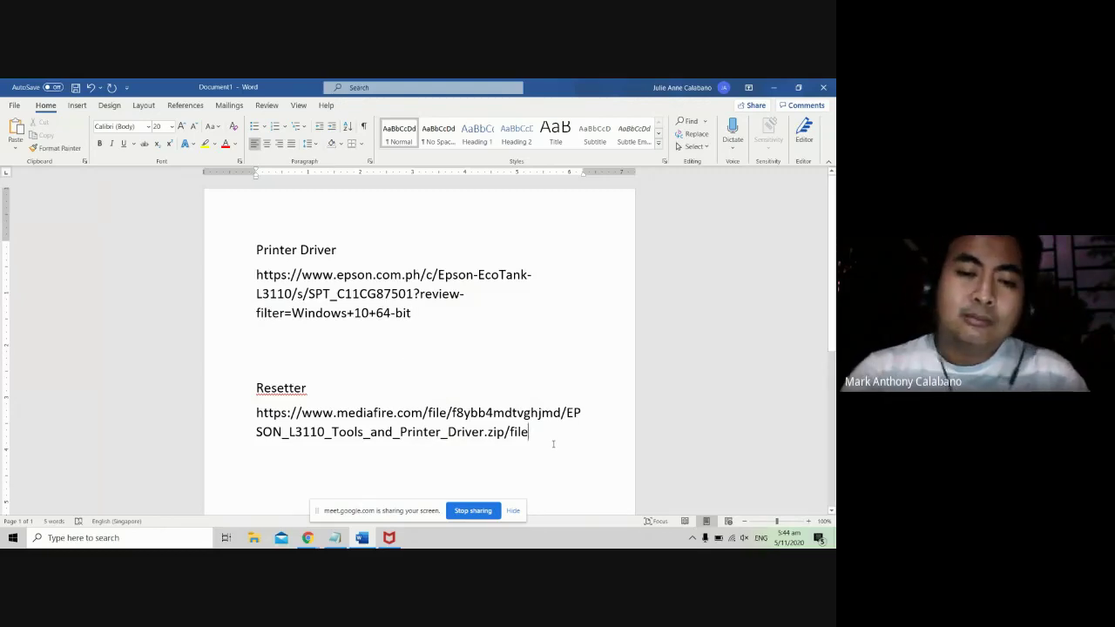
key("Return")
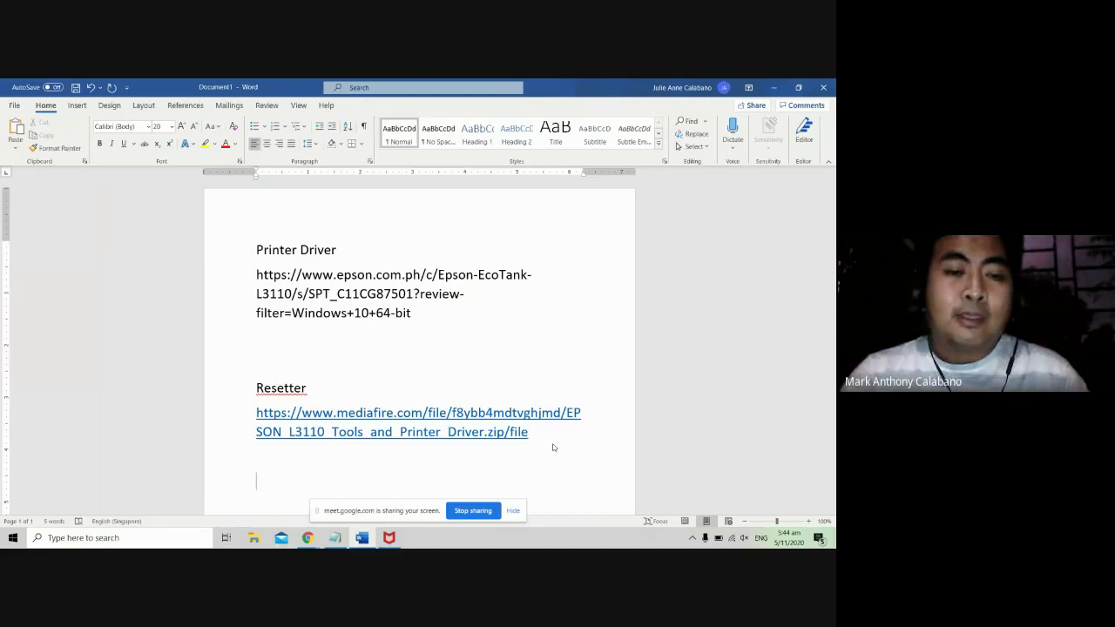
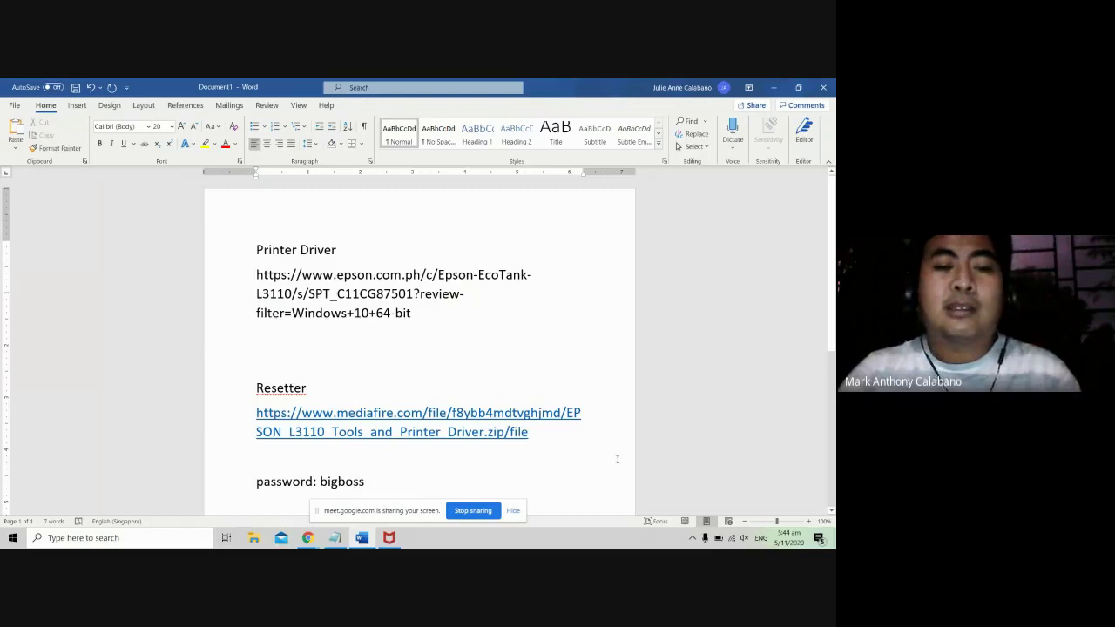
left_click_drag(535, 431, 188, 417)
key("ctrl+c")
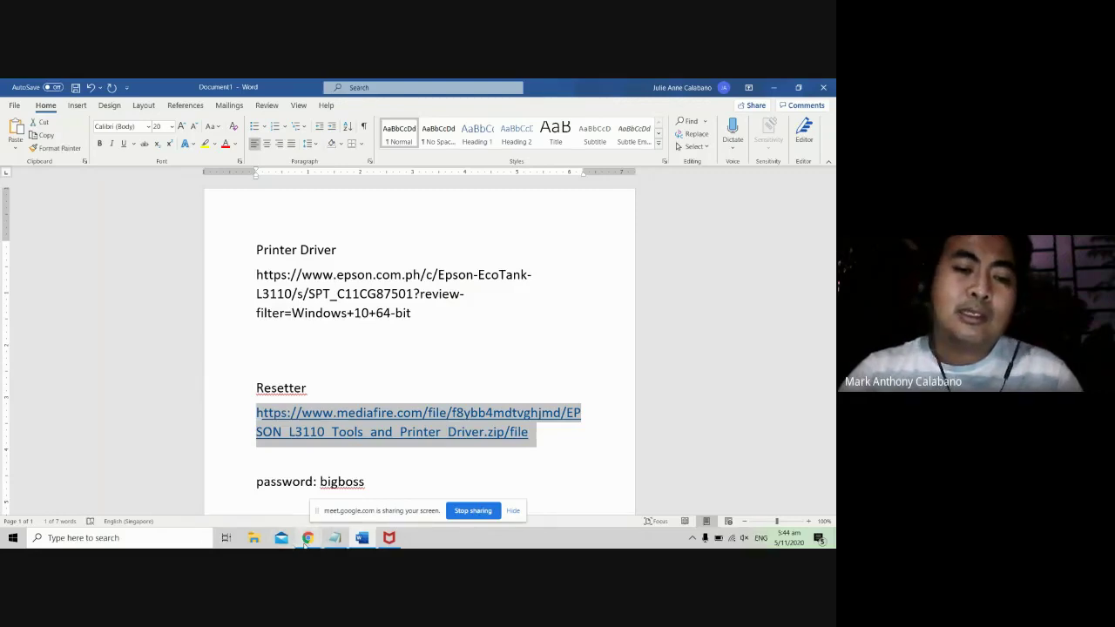
left_click(307, 537)
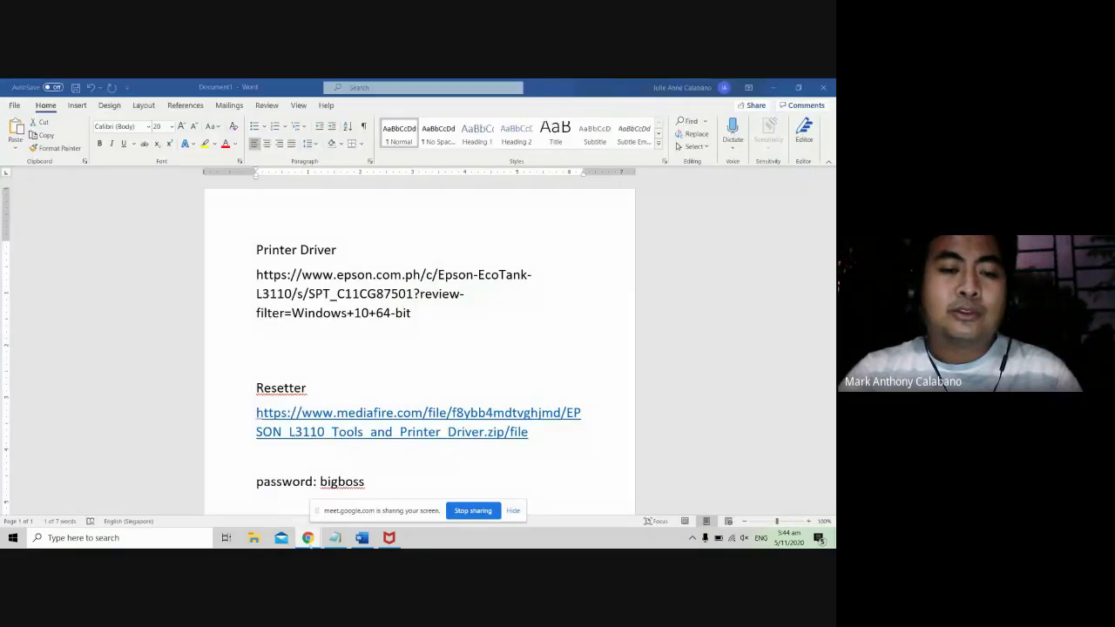
Download the EPSON L3110 Tools and Printer Driver zip from the pasted MediaFire link
left_click(250, 493)
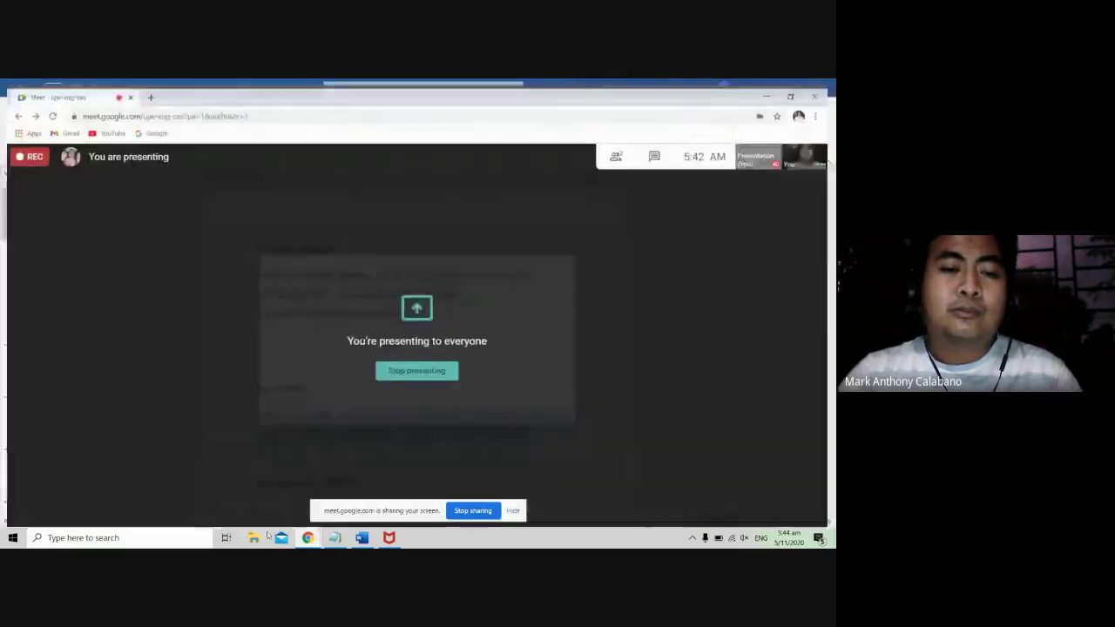
left_click(146, 87)
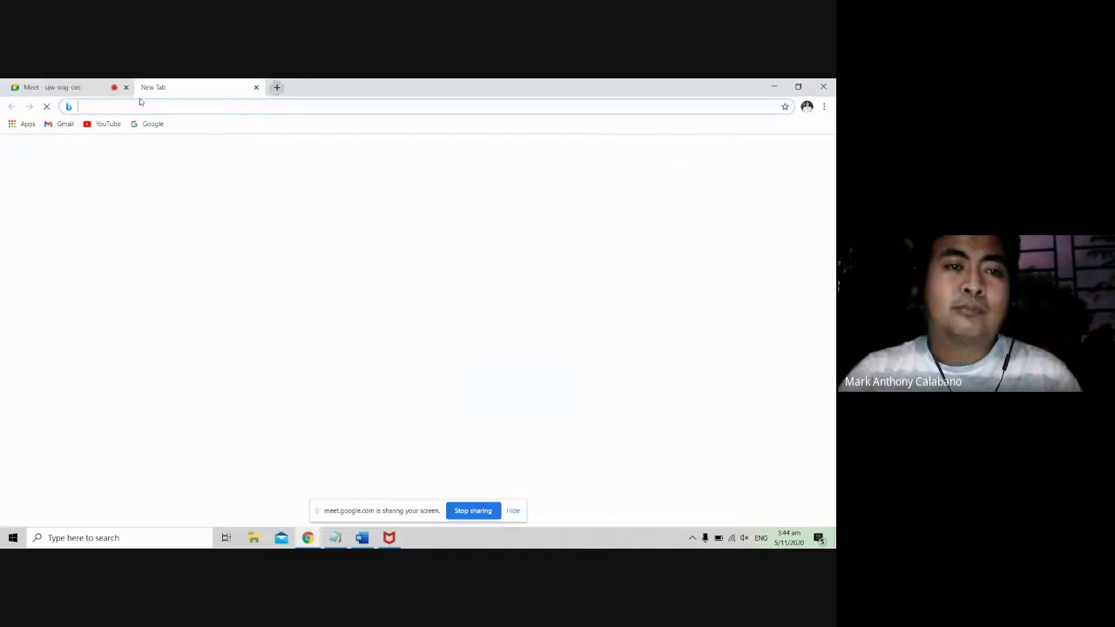
key("ctrl+v")
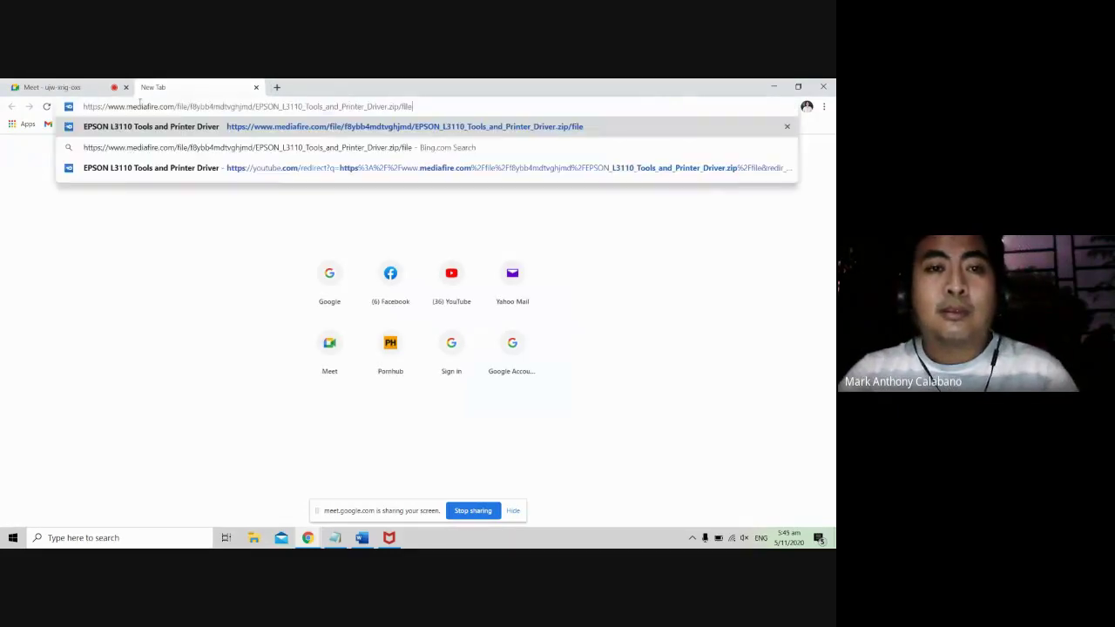
key("Return")
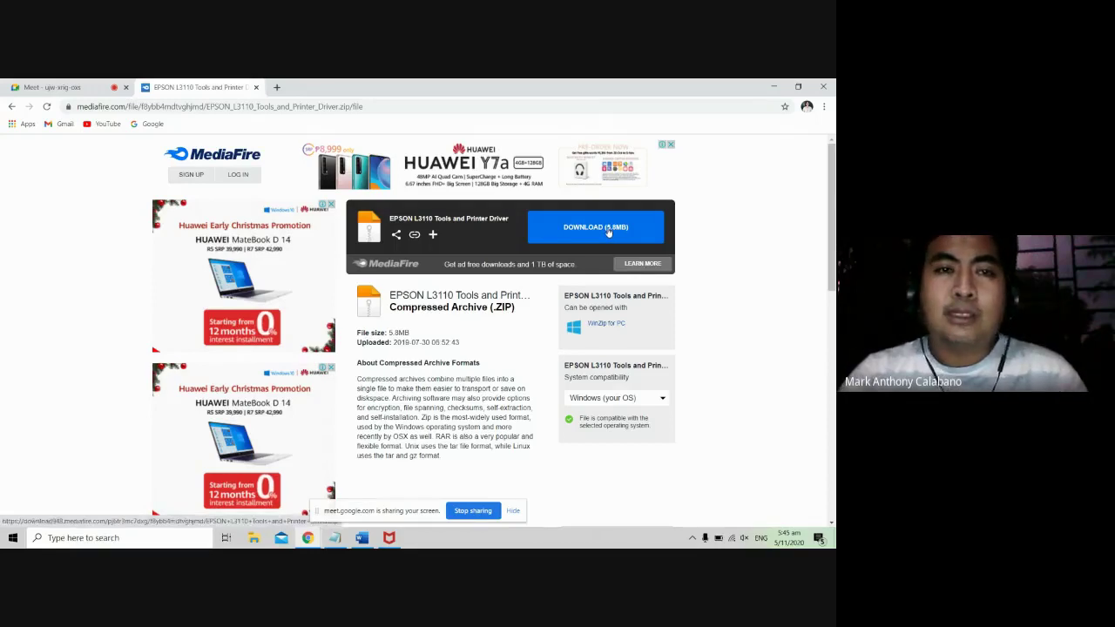
left_click(609, 231)
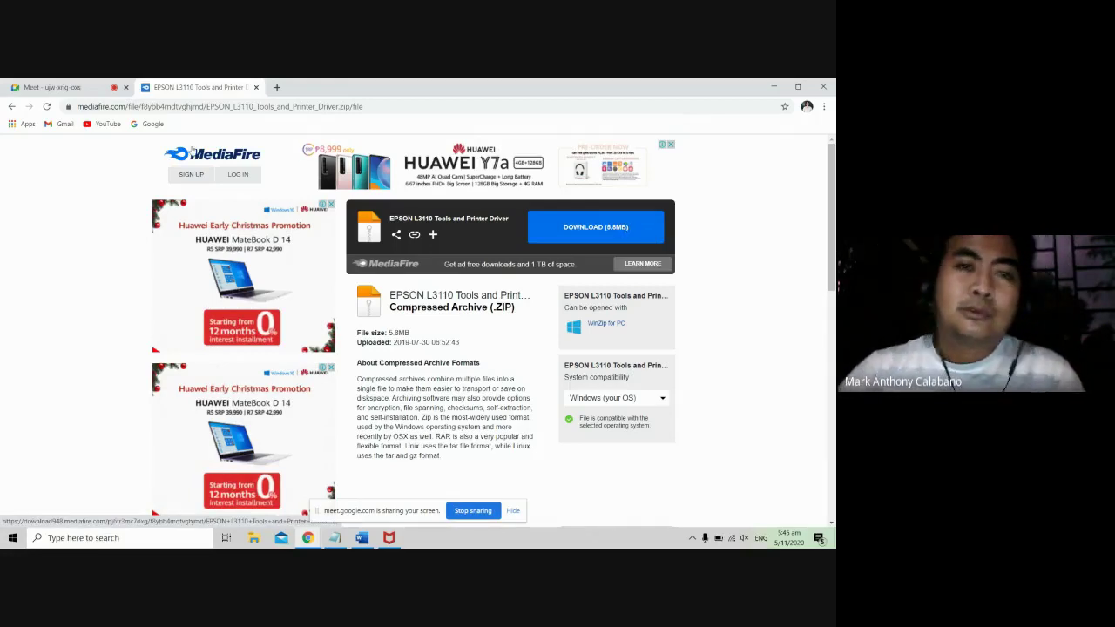
Close the MediaFire tab and reveal the downloaded zip in its Downloads folder
left_click(256, 87)
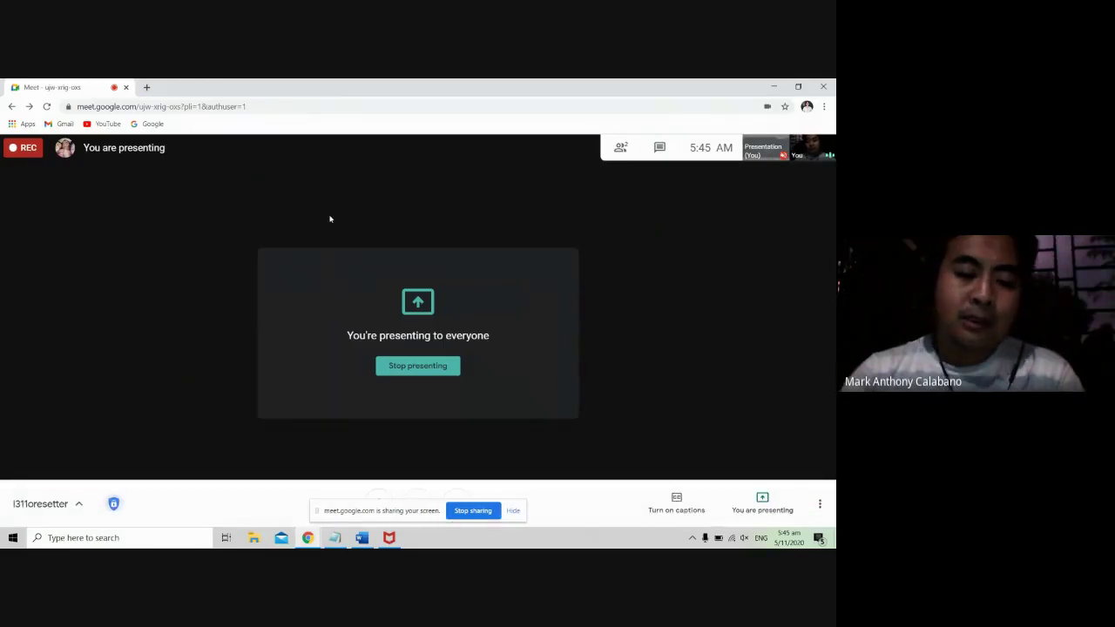
key("ctrl+j")
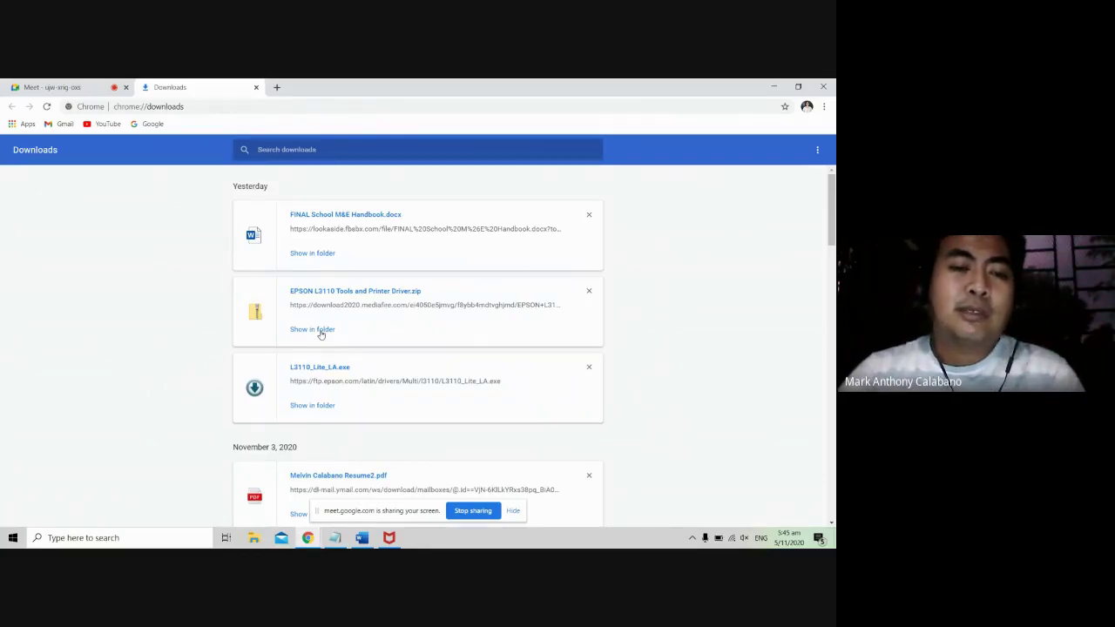
left_click(321, 332)
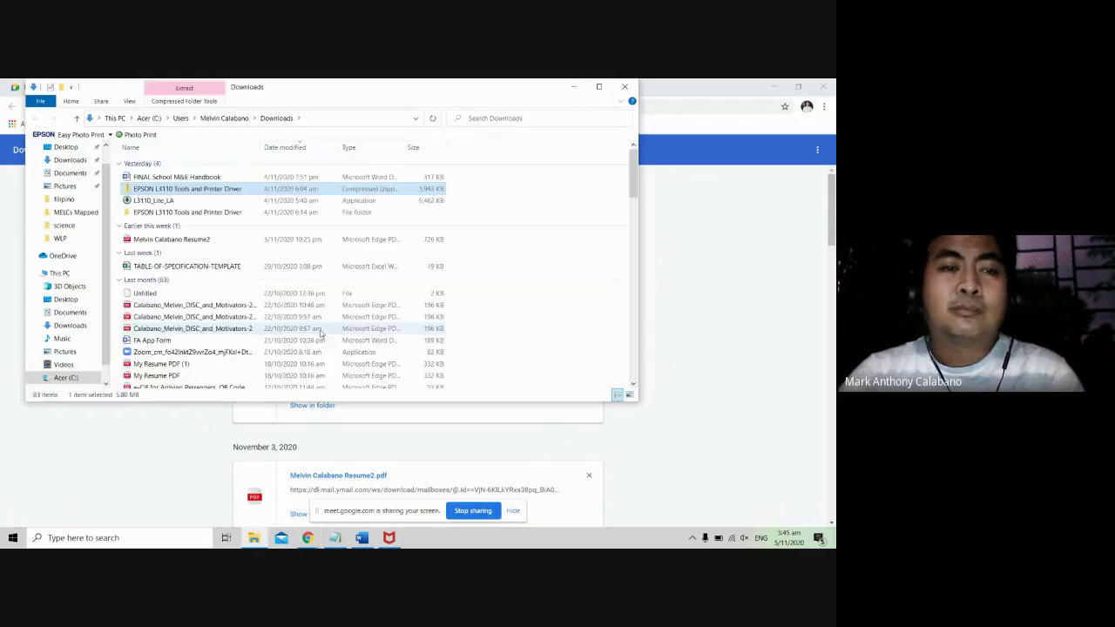
Maximize Downloads and choose Extract All on the EPSON L3110 Tools and Printer Driver zip
left_click(600, 87)
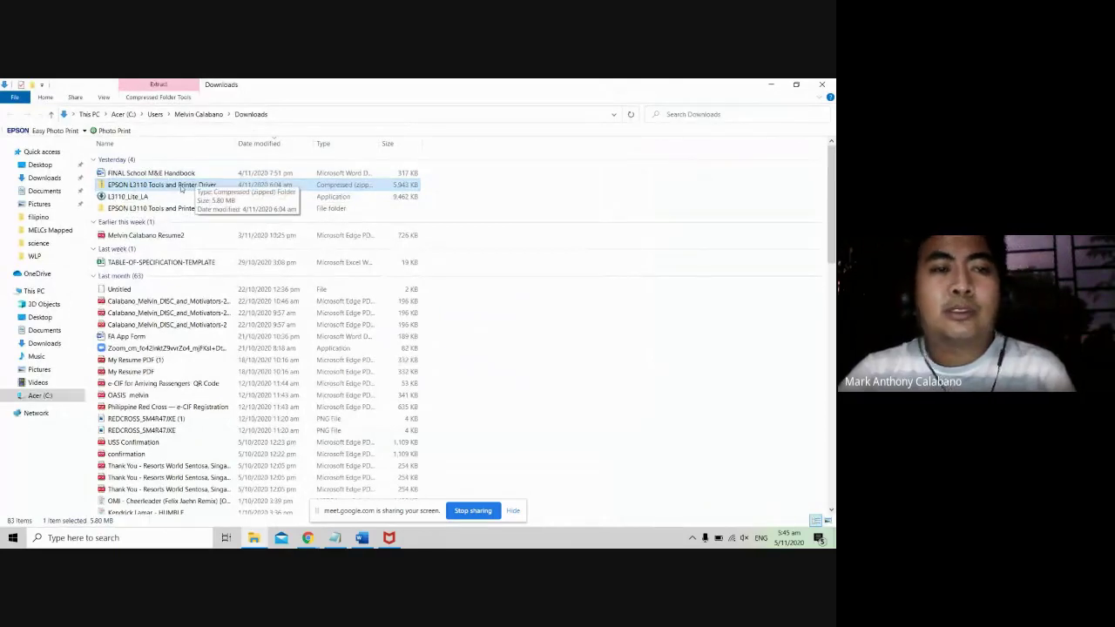
right_click(180, 187)
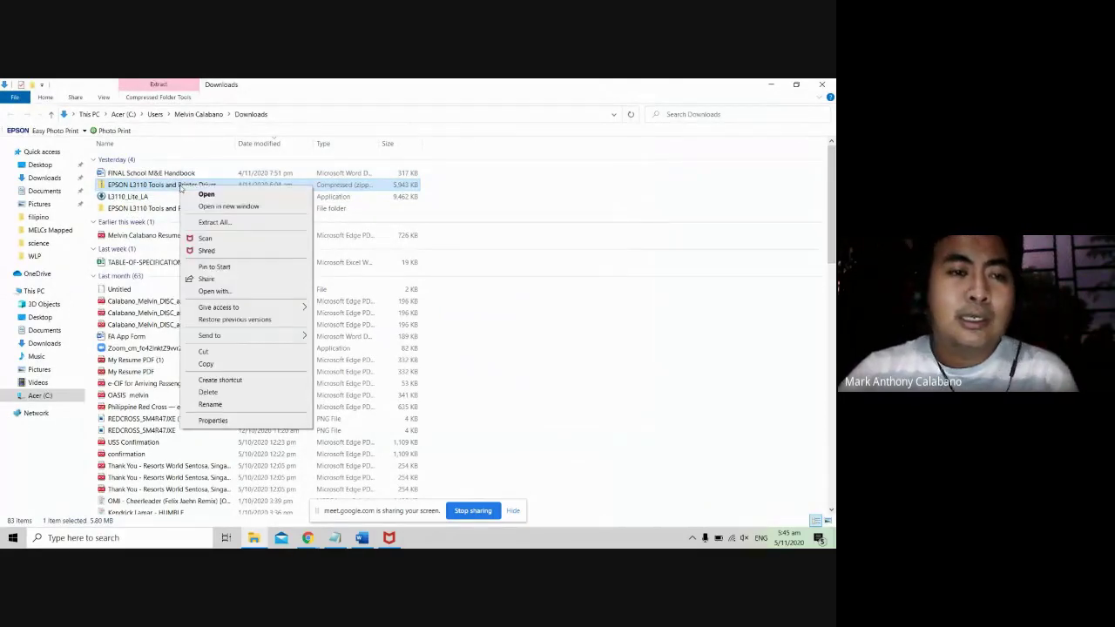
key("Escape")
left_click(144, 235)
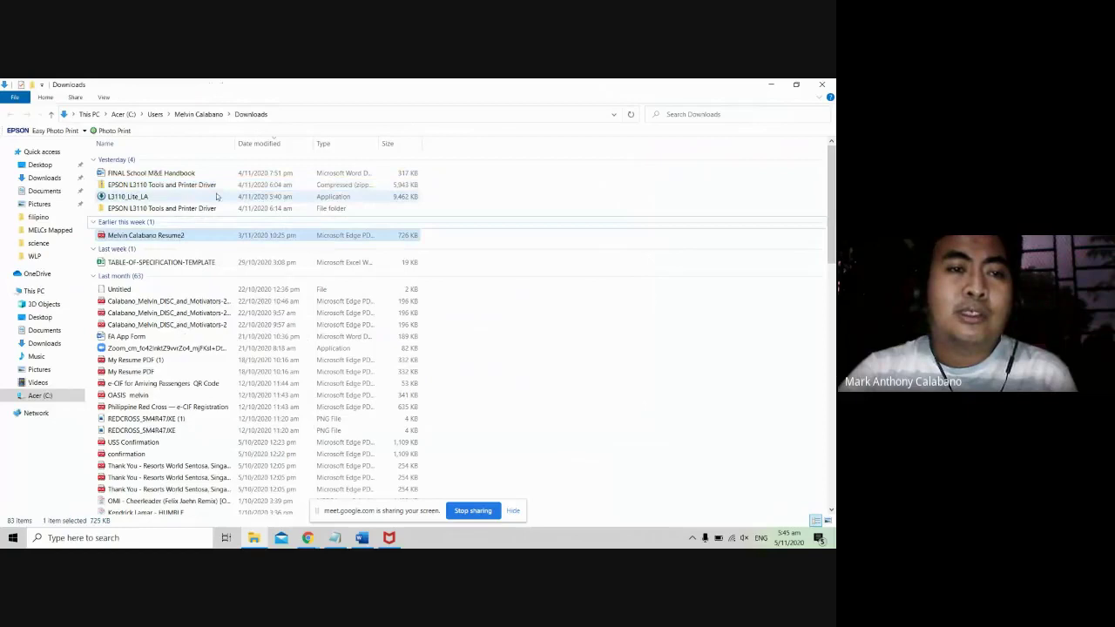
left_click(202, 186)
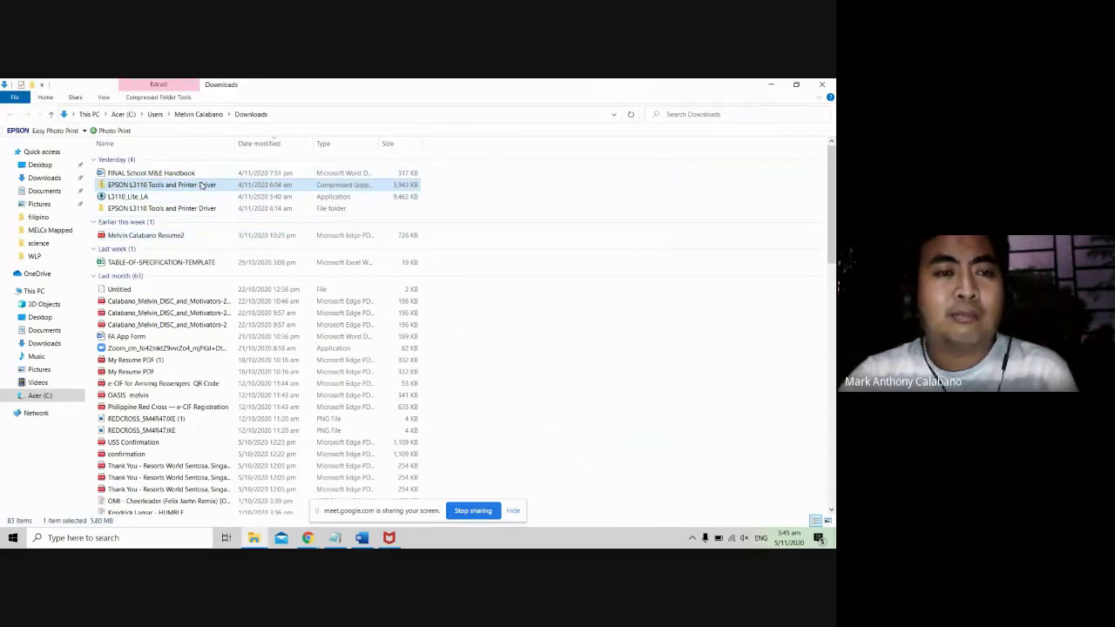
right_click(200, 186)
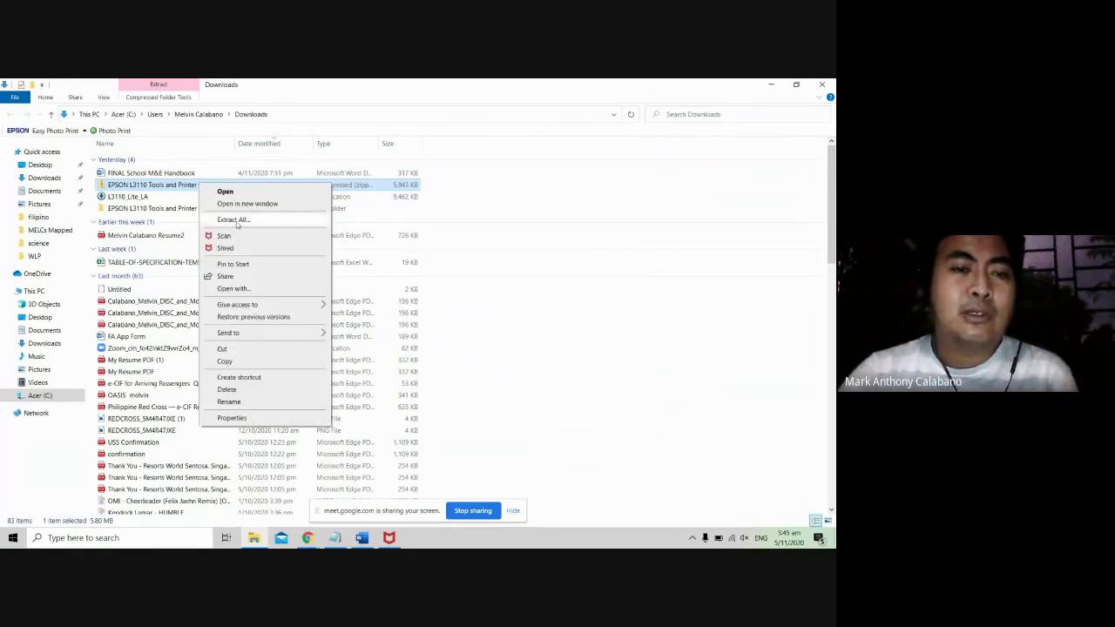
left_click(234, 220)
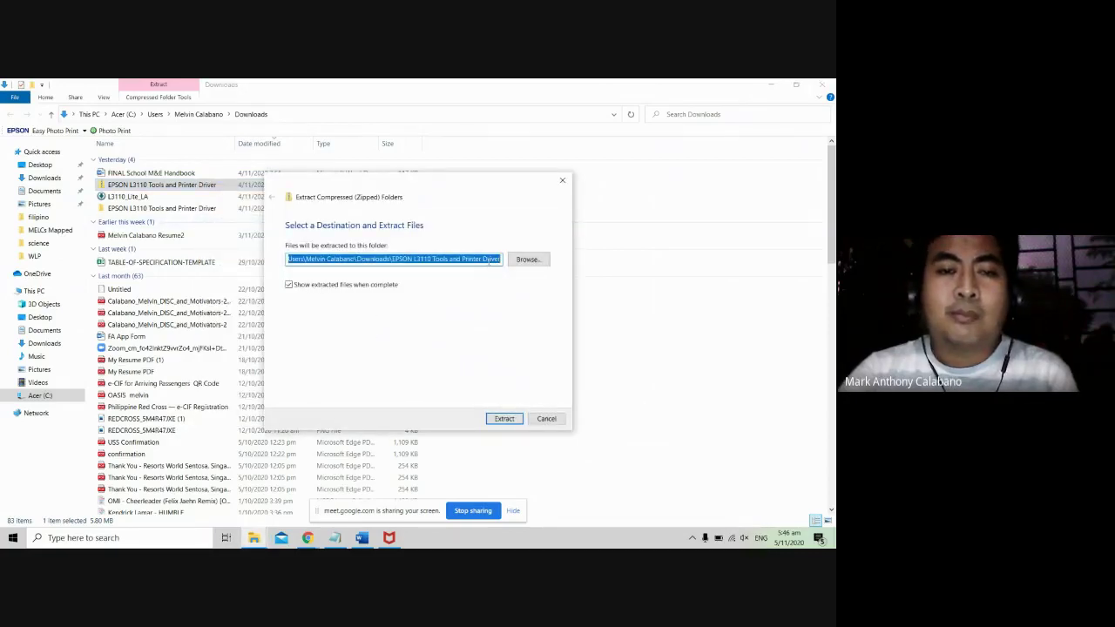
Extract to the suggested folder, replace existing destination files, and enter the archive password
left_click(503, 419)
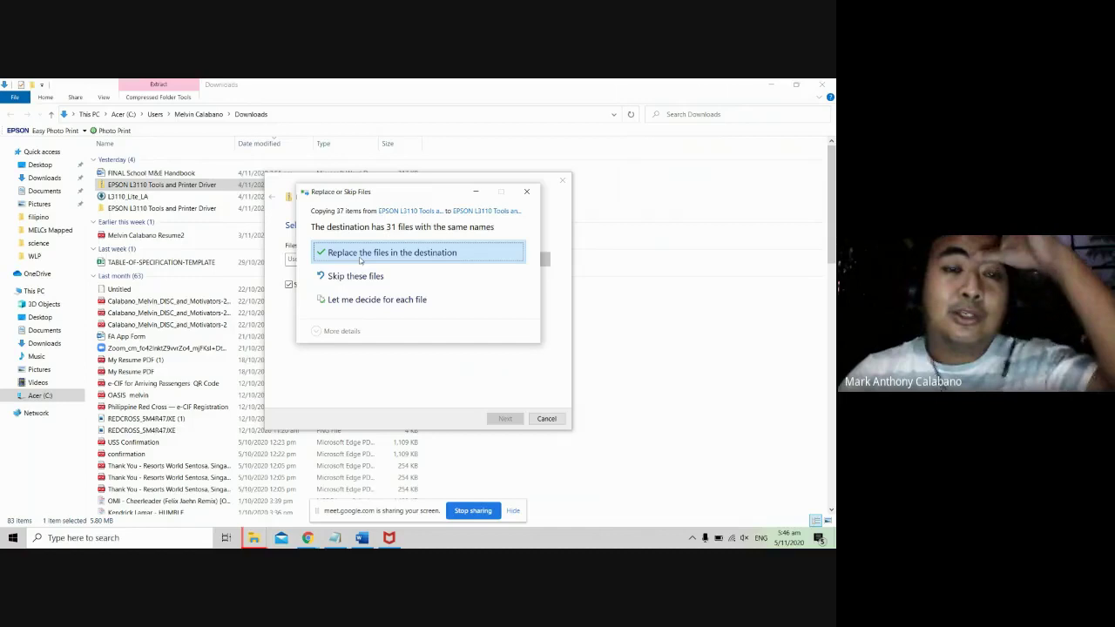
left_click(359, 255)
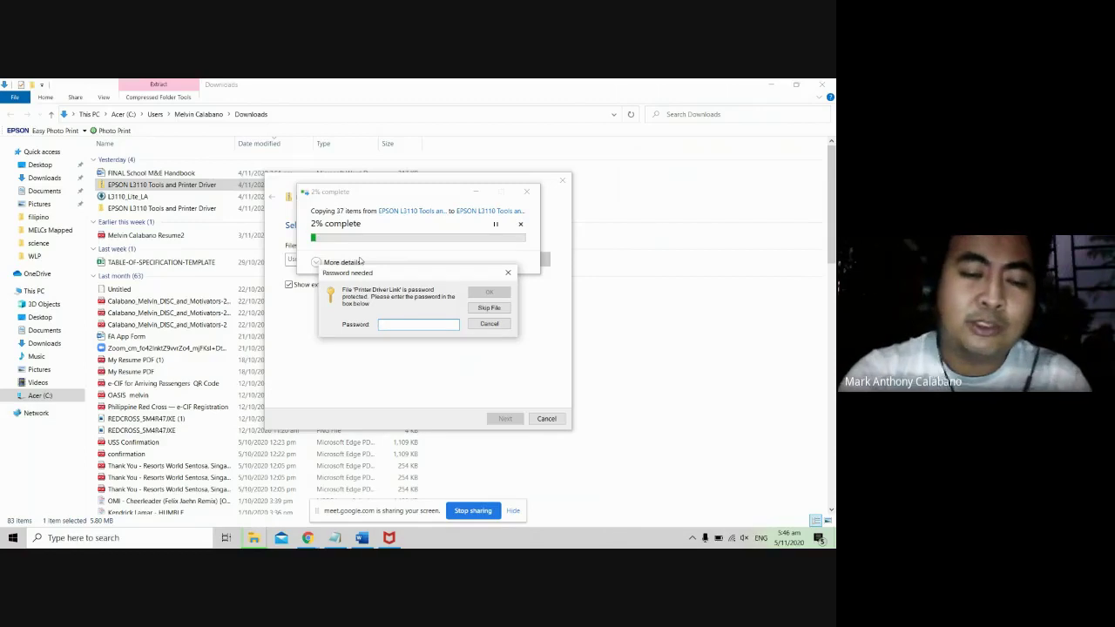
type("•••")
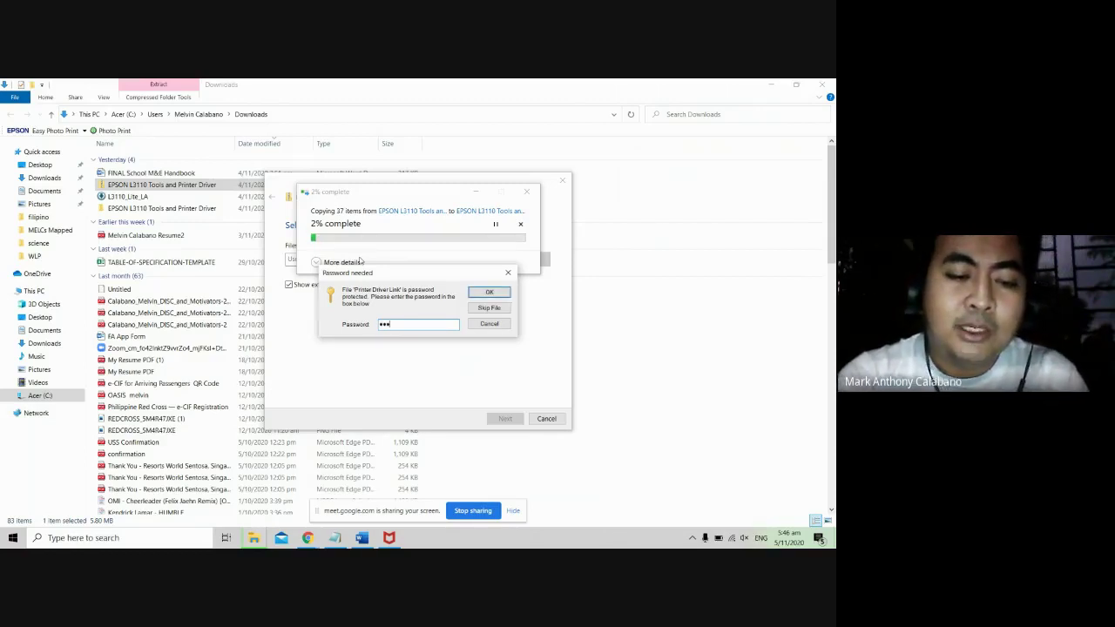
type("••••")
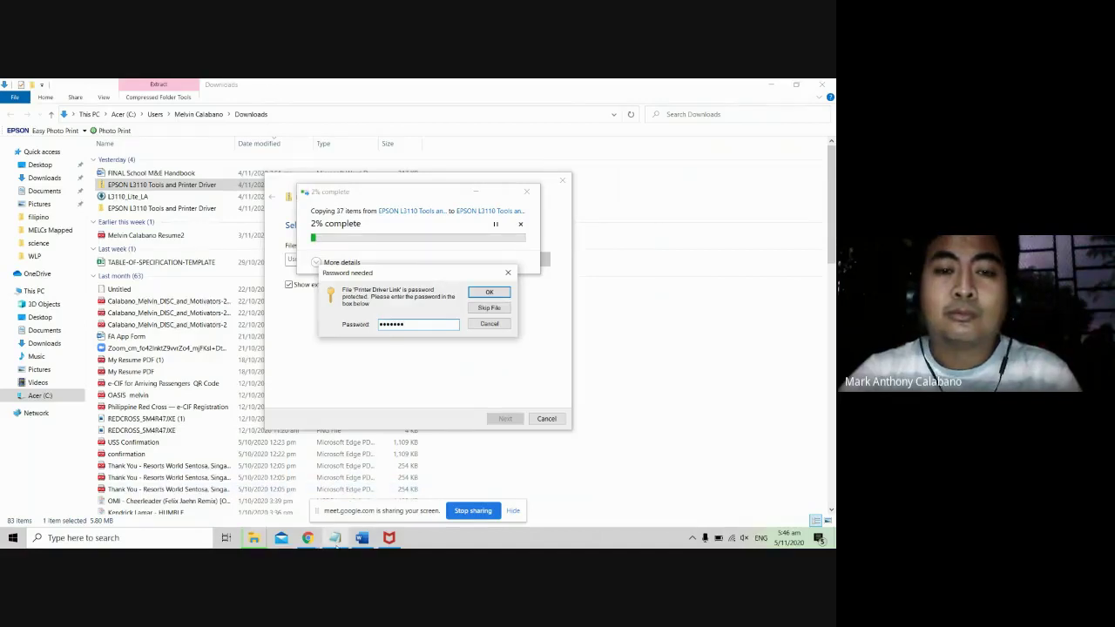
left_click(334, 538)
Check the archive password written in the Word note
left_click(361, 538)
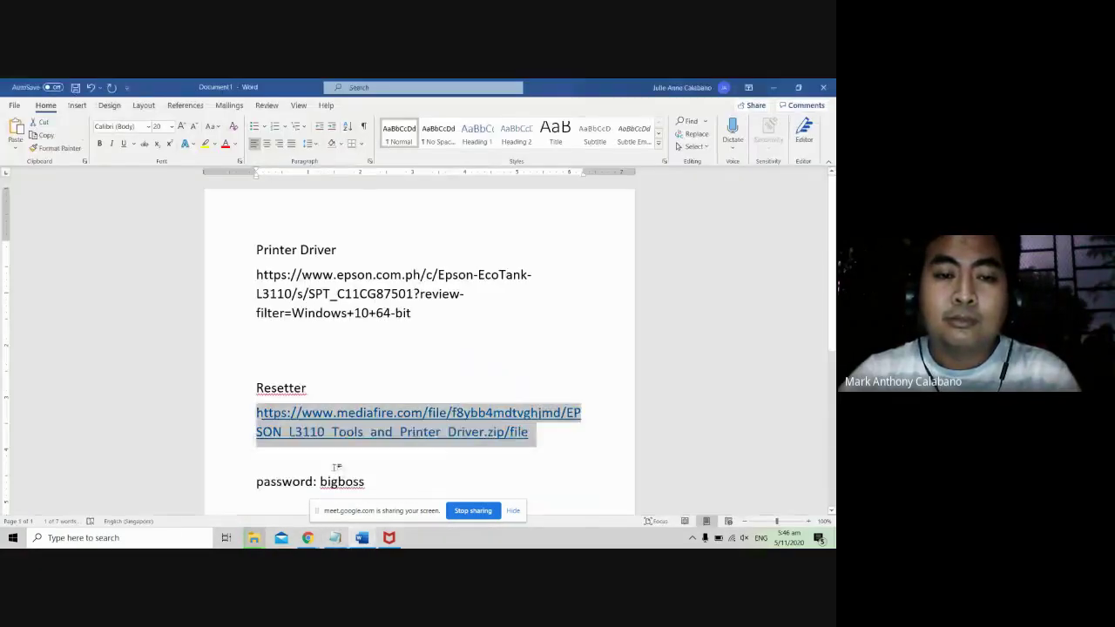
left_click(366, 482)
mouse_move(366, 481)
left_mouse_down()
mouse_move(320, 482)
mouse_move(366, 485)
left_mouse_up()
left_click(319, 481)
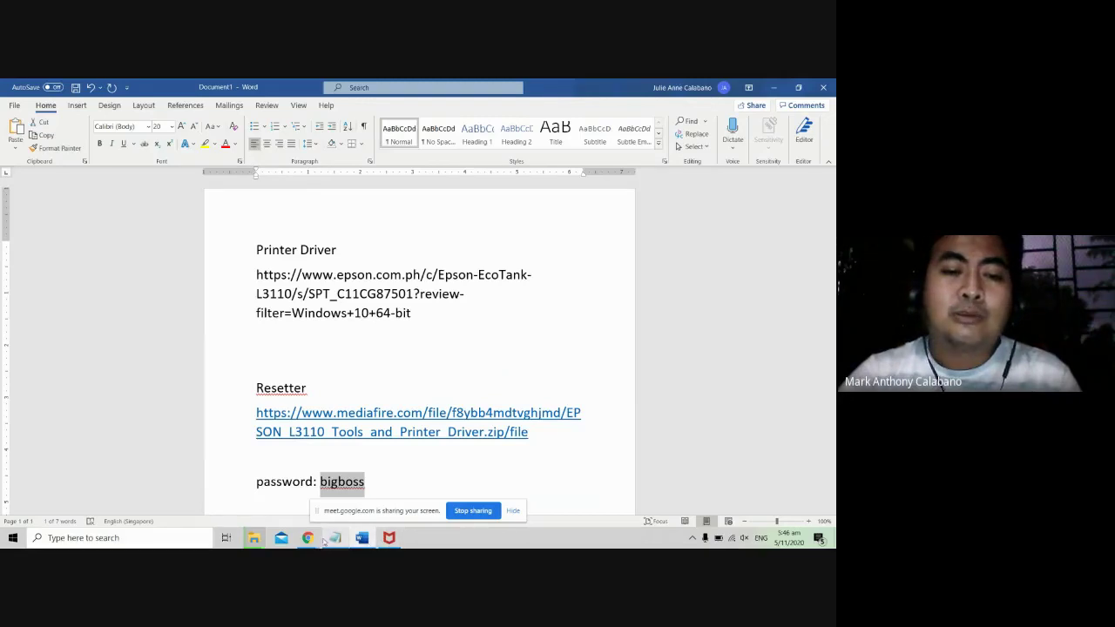
mouse_move(307, 537)
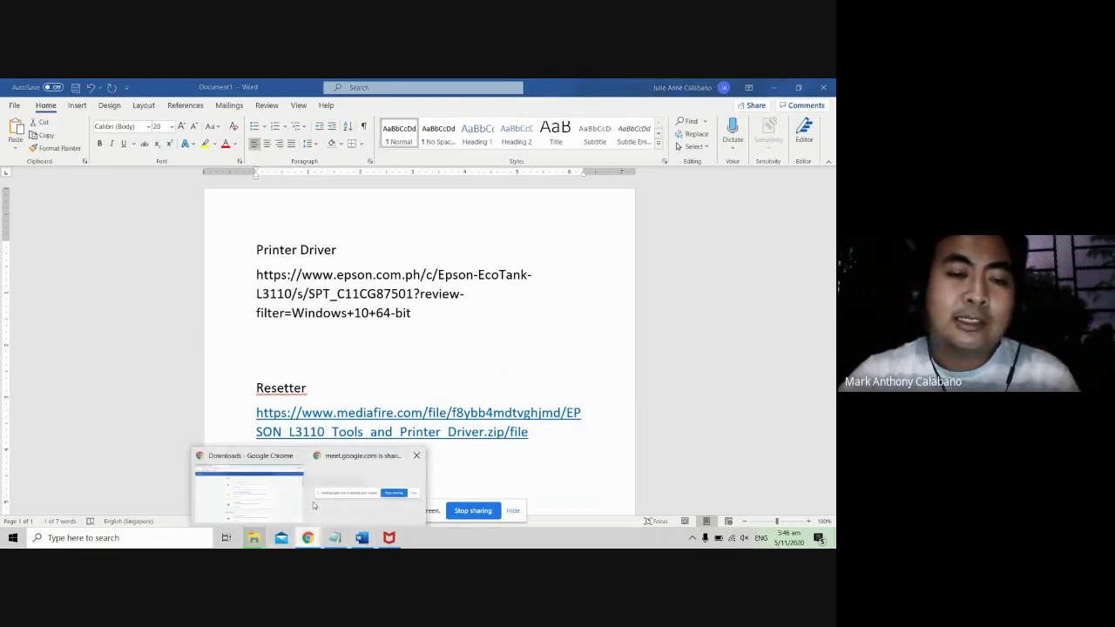
Return to the Password needed prompt and submit the entered password to finish extraction
left_click(282, 507)
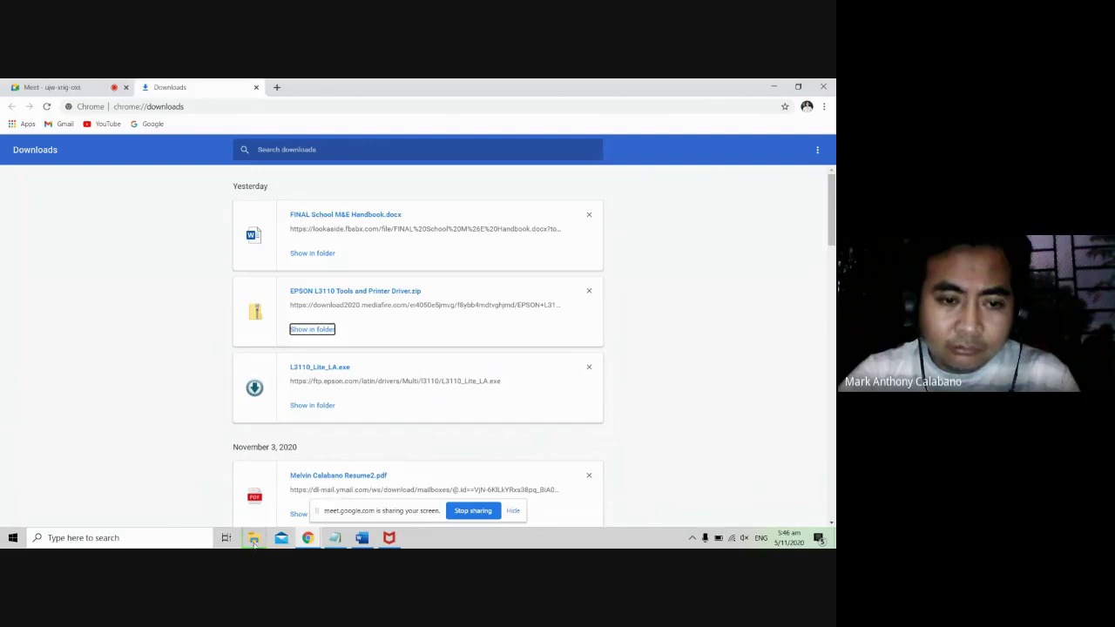
mouse_move(254, 537)
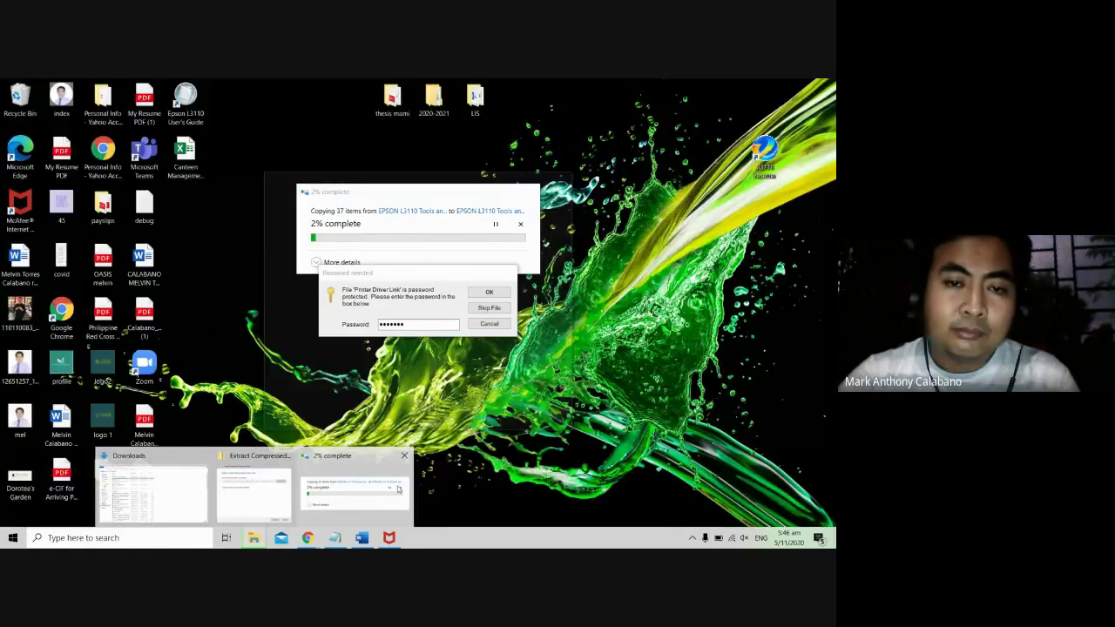
left_click(398, 490)
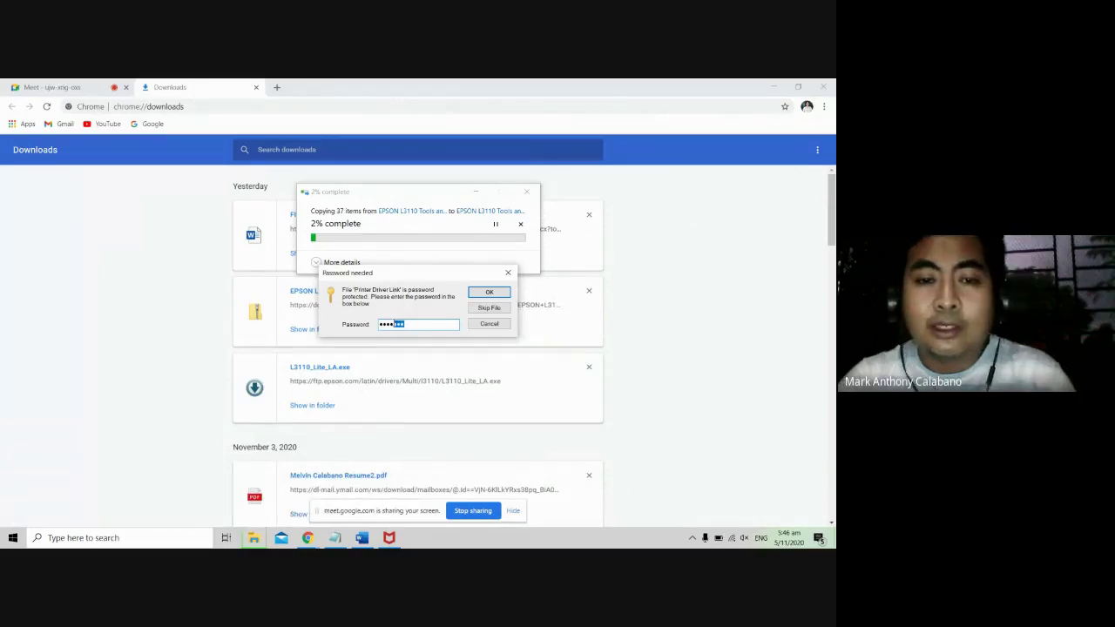
left_click_drag(394, 323, 368, 373)
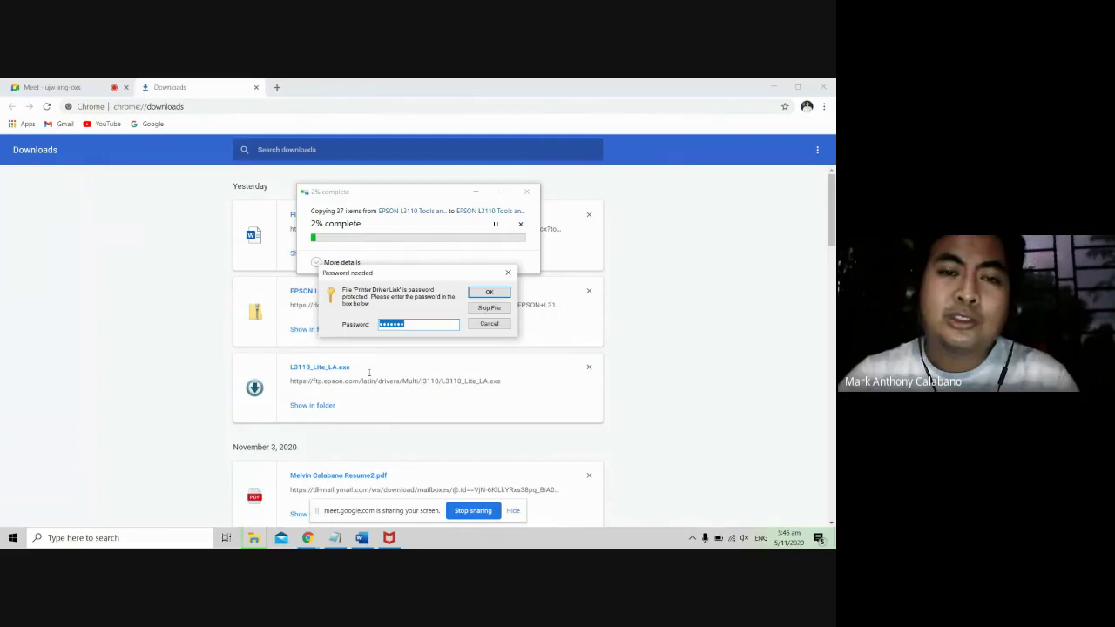
left_click(490, 293)
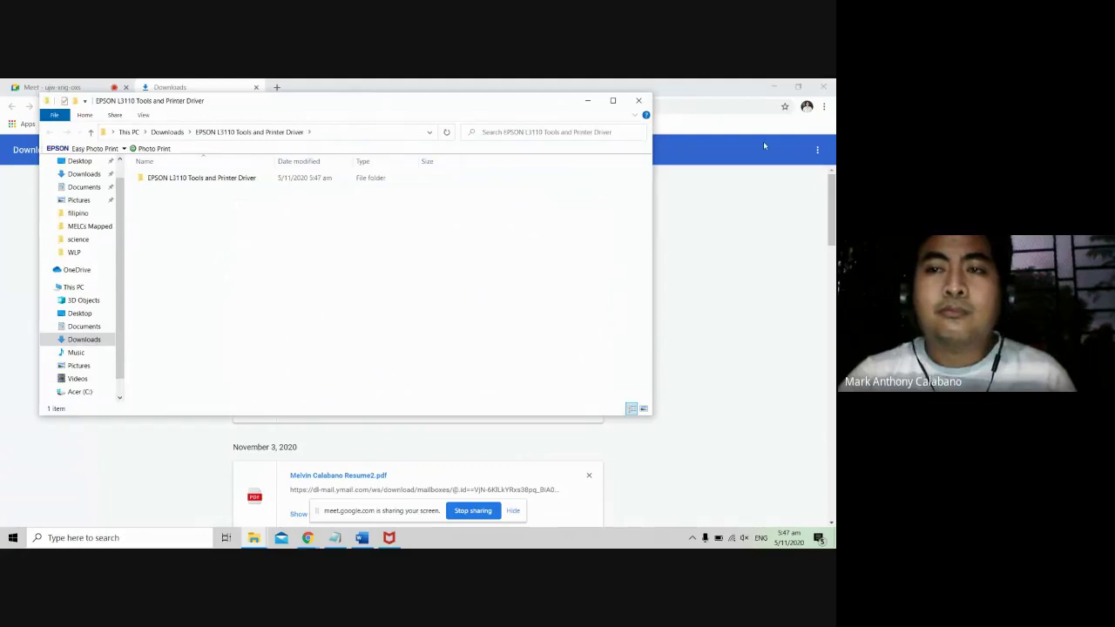
Minimize the Chrome, Word, Notepad and Downloads windows
left_click(774, 88)
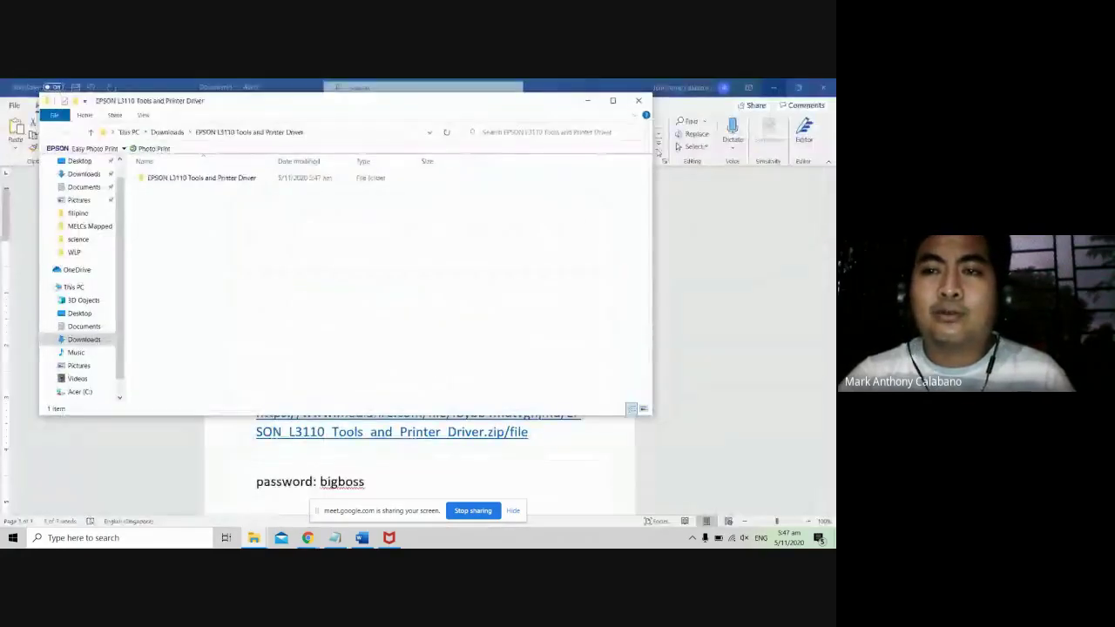
left_click(774, 88)
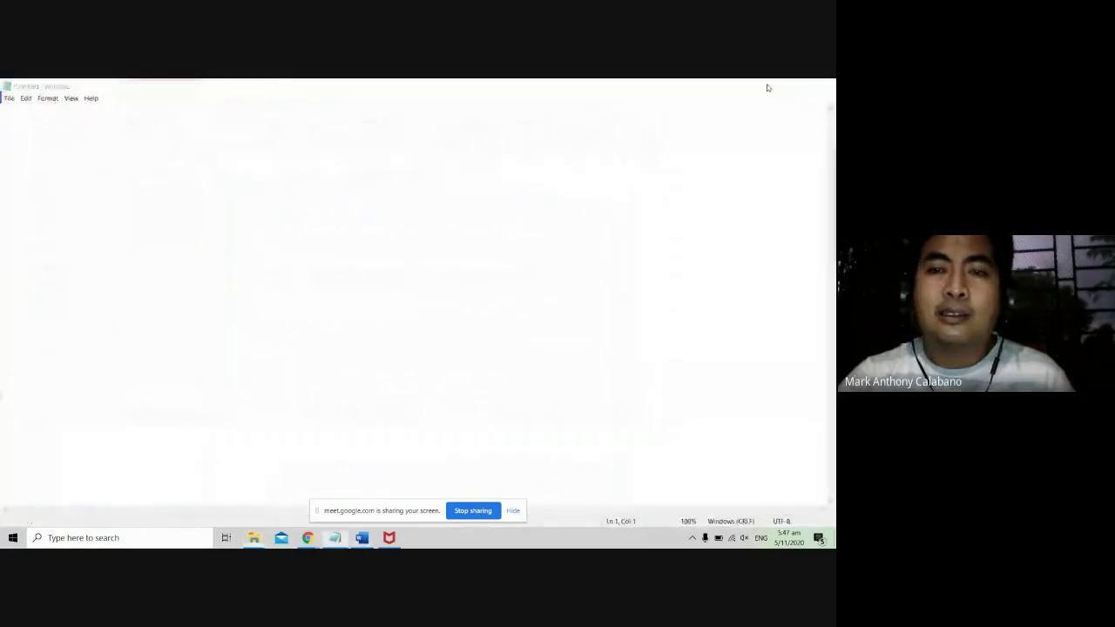
left_click(768, 88)
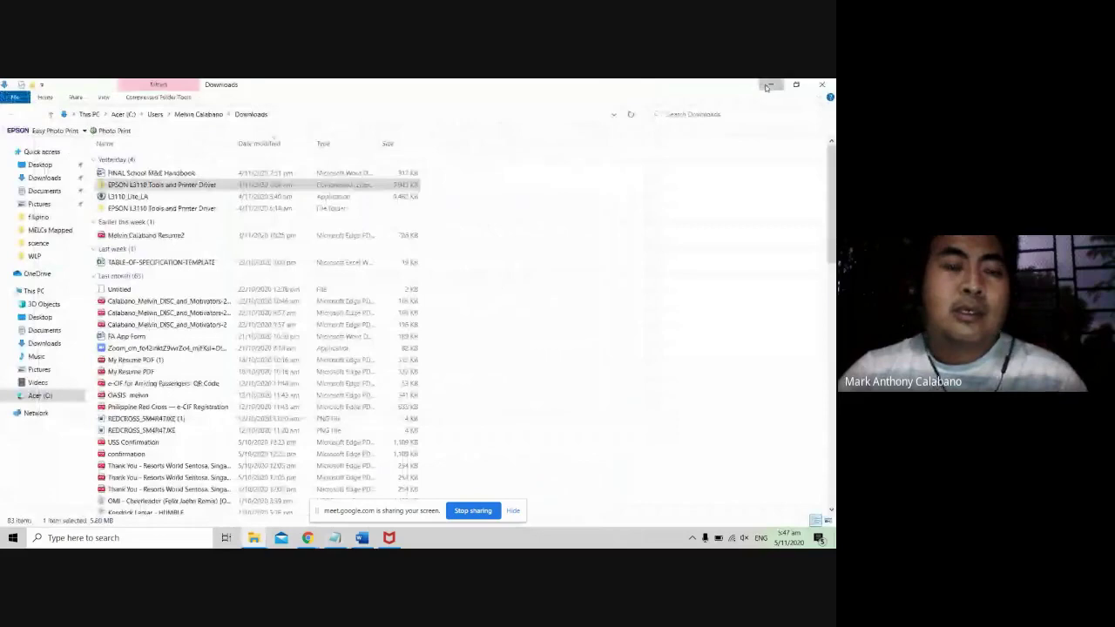
left_click(768, 86)
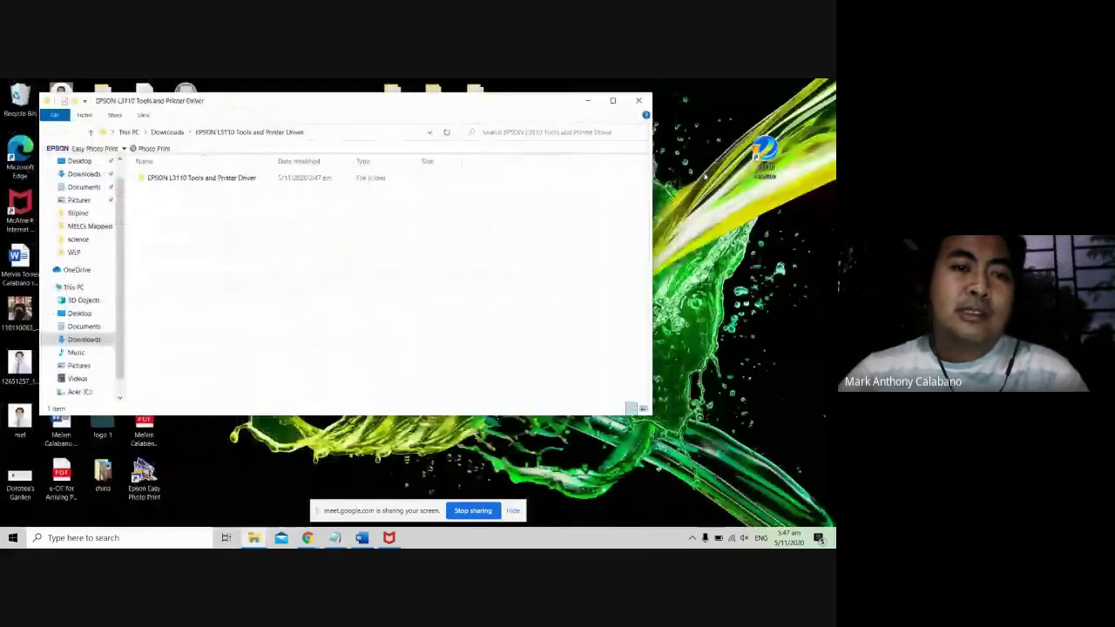
Open EPSON L3110 Tools and Printer Driver > epson 3110 > Epson L3110 multi pc > Epson L3110 multi pc
left_click(167, 179)
double_click(167, 180)
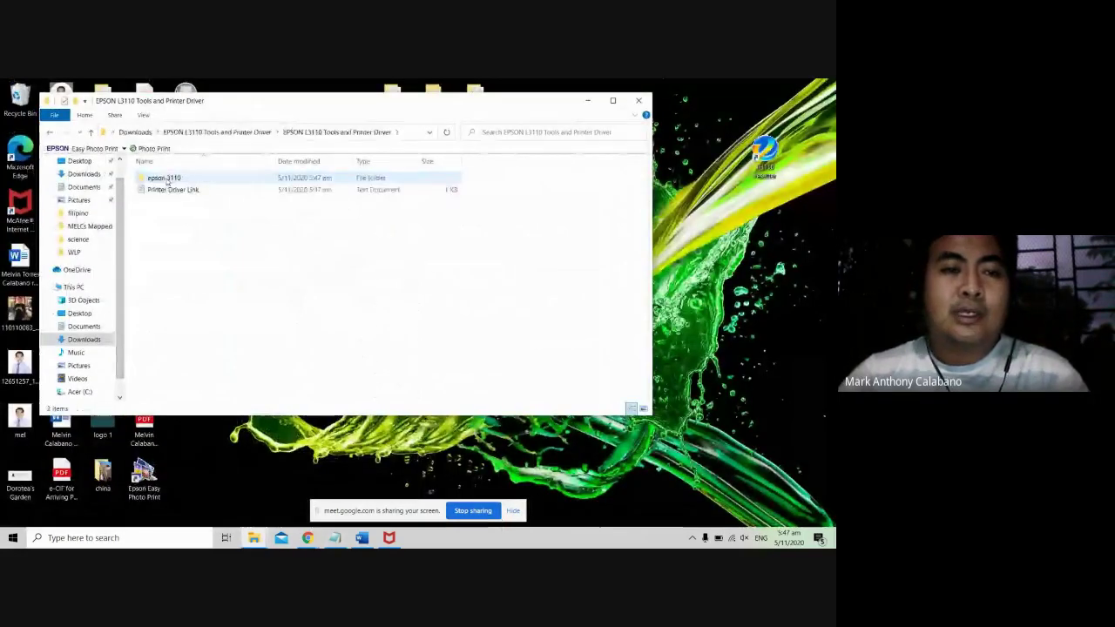
double_click(166, 179)
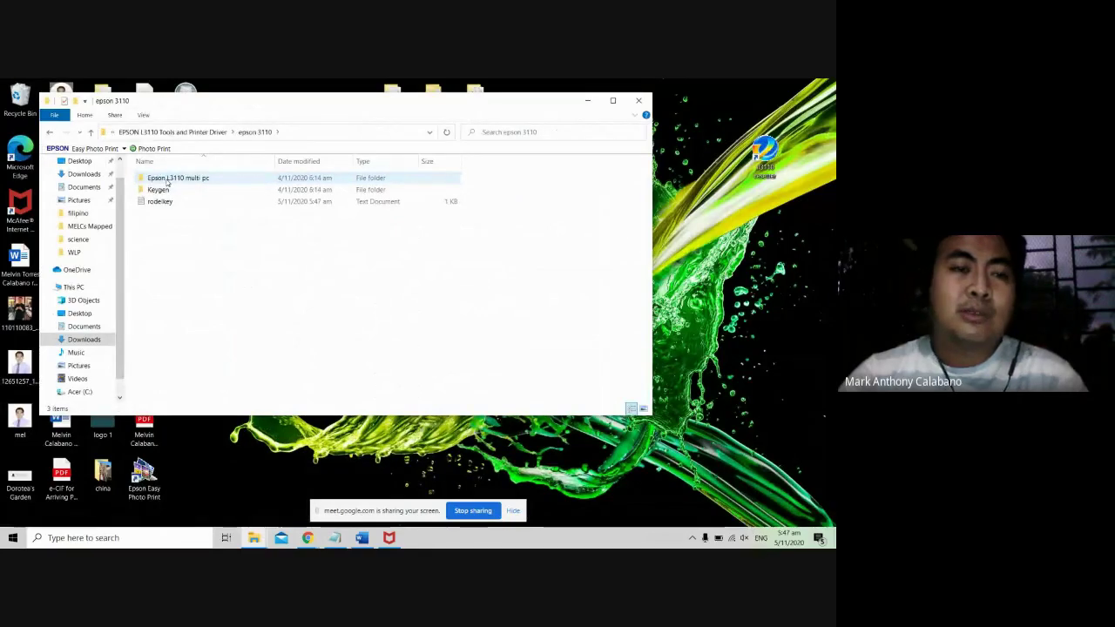
double_click(165, 179)
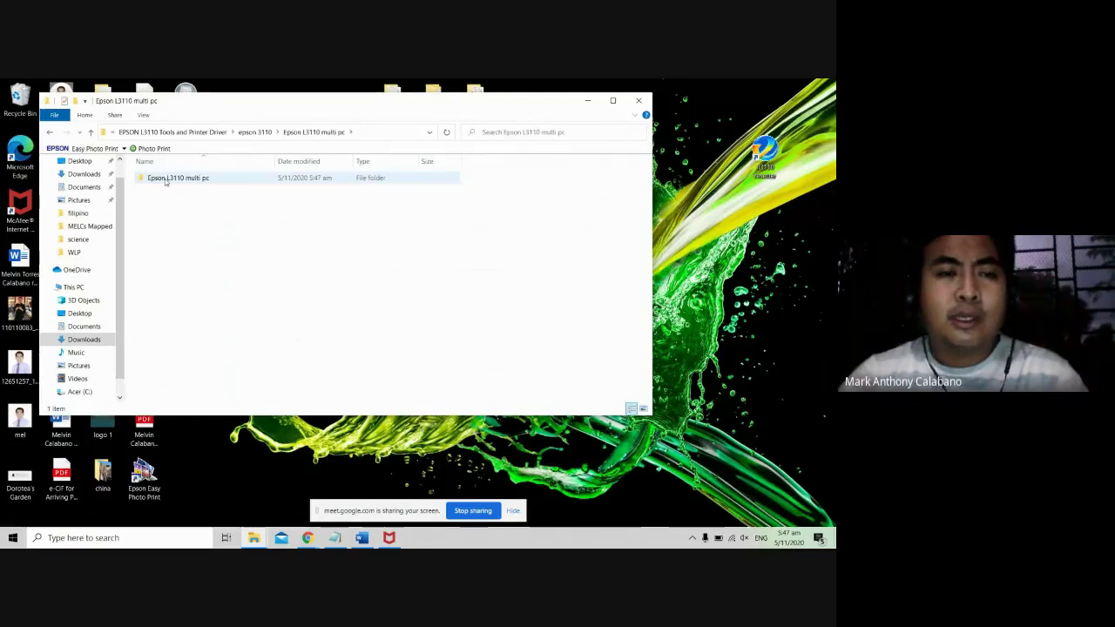
double_click(165, 179)
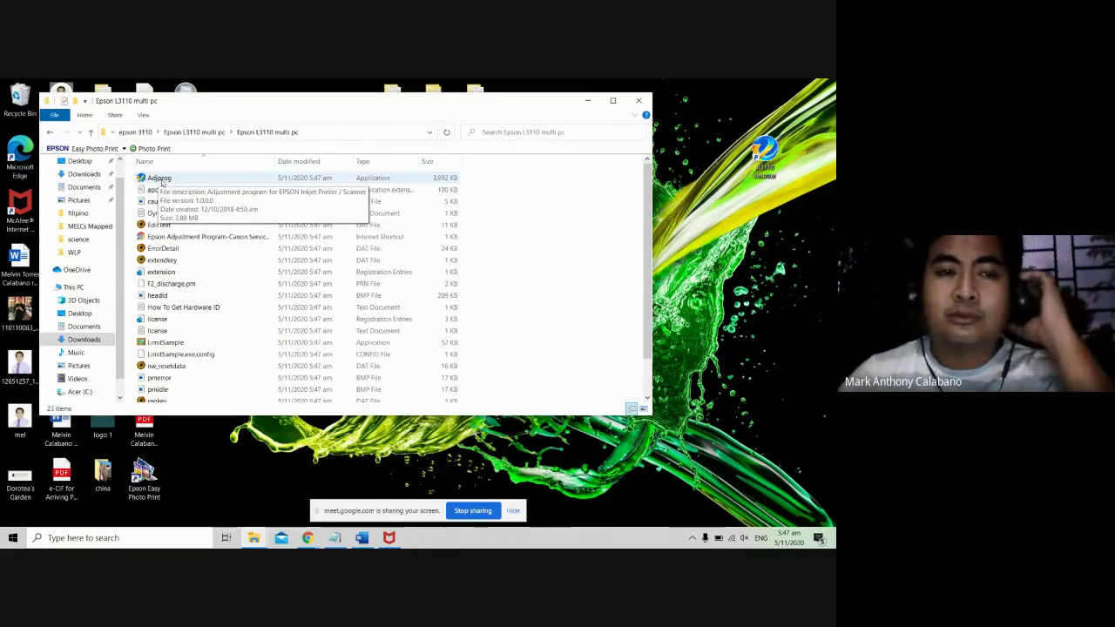
Launch Adjprog, dismiss the registration and key-locked errors, then go back to epson 3110
double_click(160, 179)
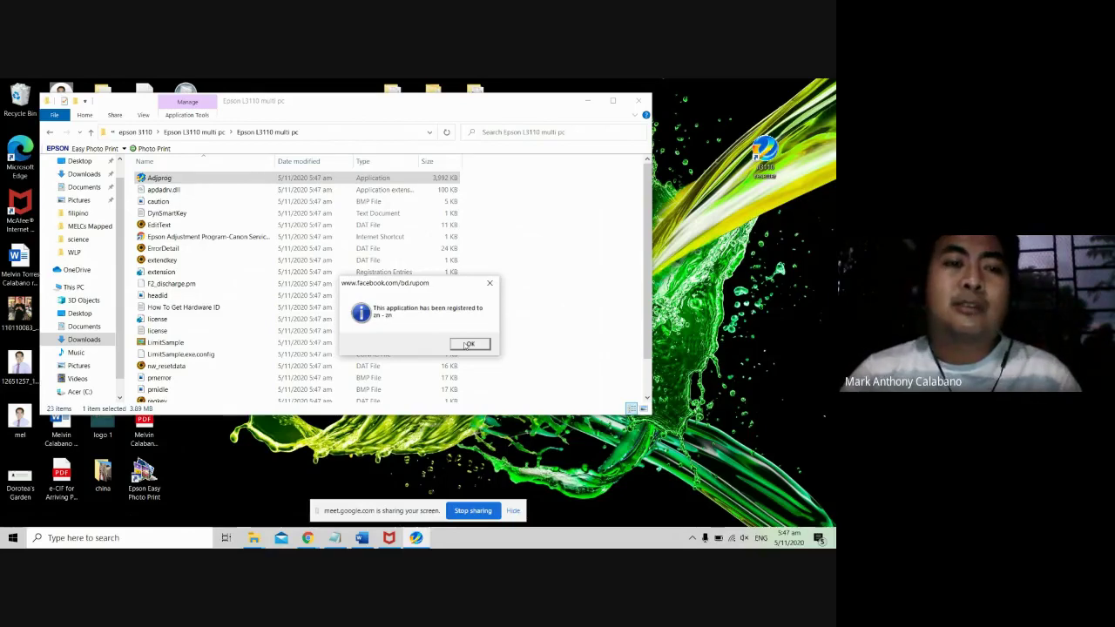
left_click(468, 346)
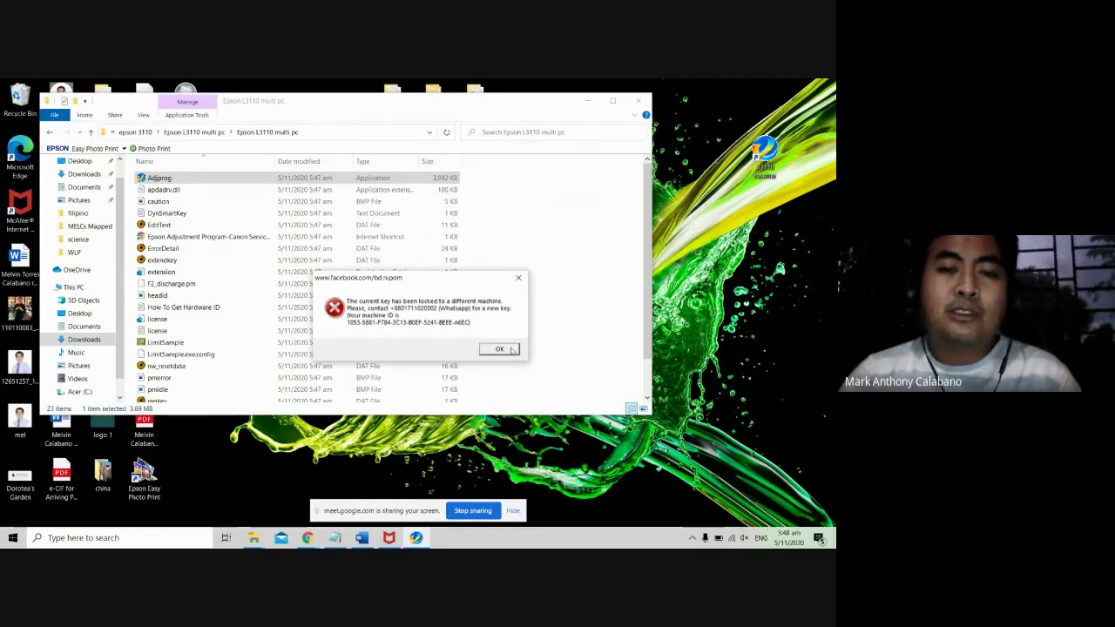
left_click(512, 349)
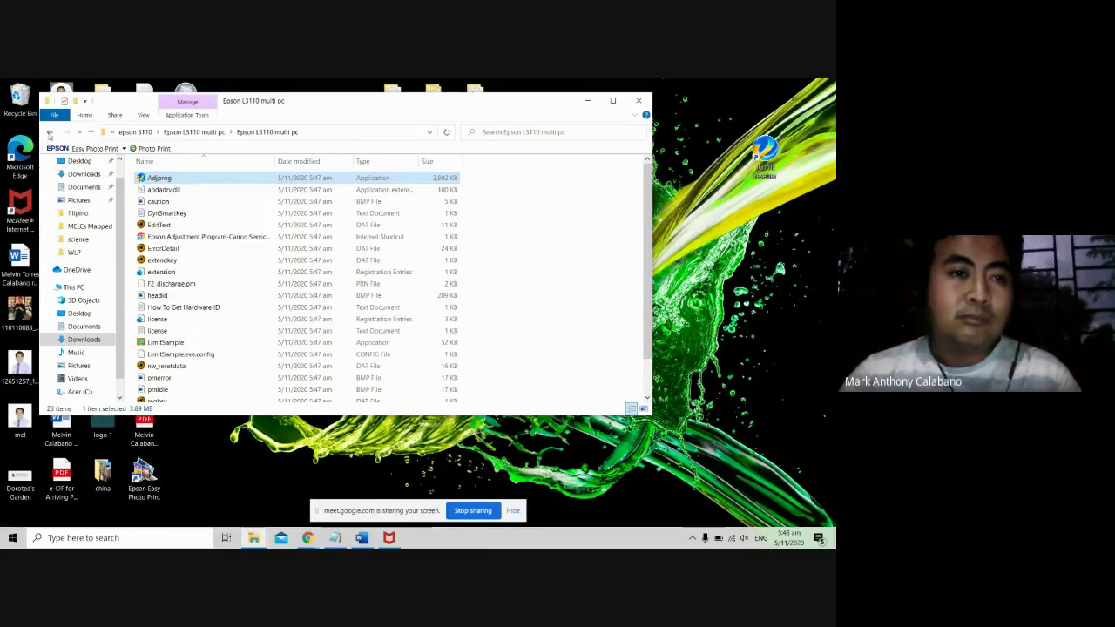
left_click(50, 133)
left_click(50, 132)
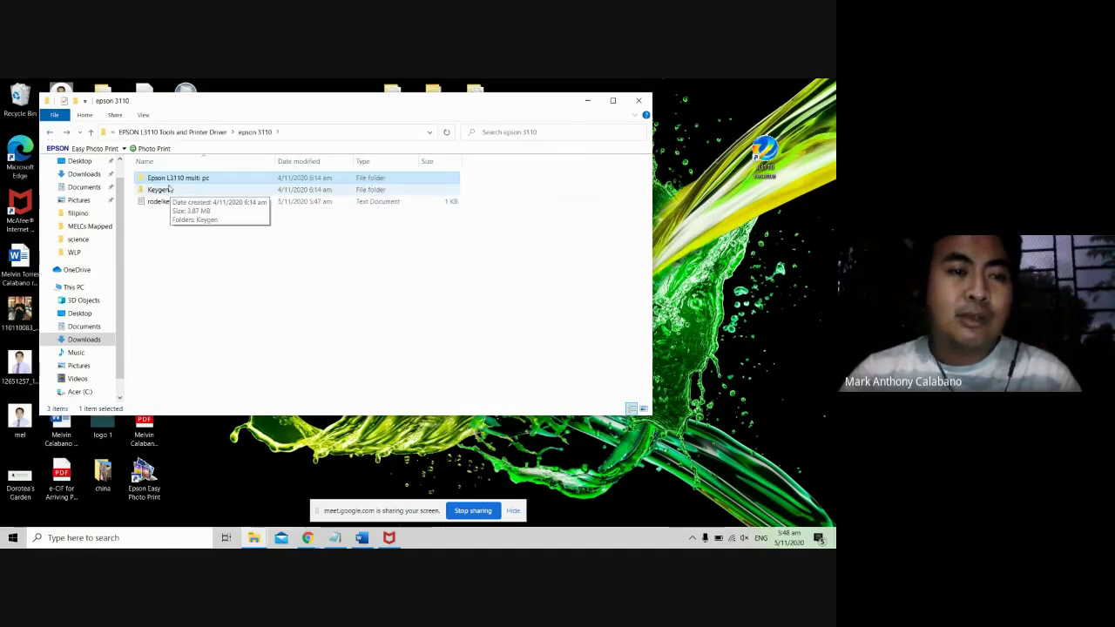
Go into Keygen > Keygen and launch the WLGen_Epson L3110 key generator
double_click(159, 190)
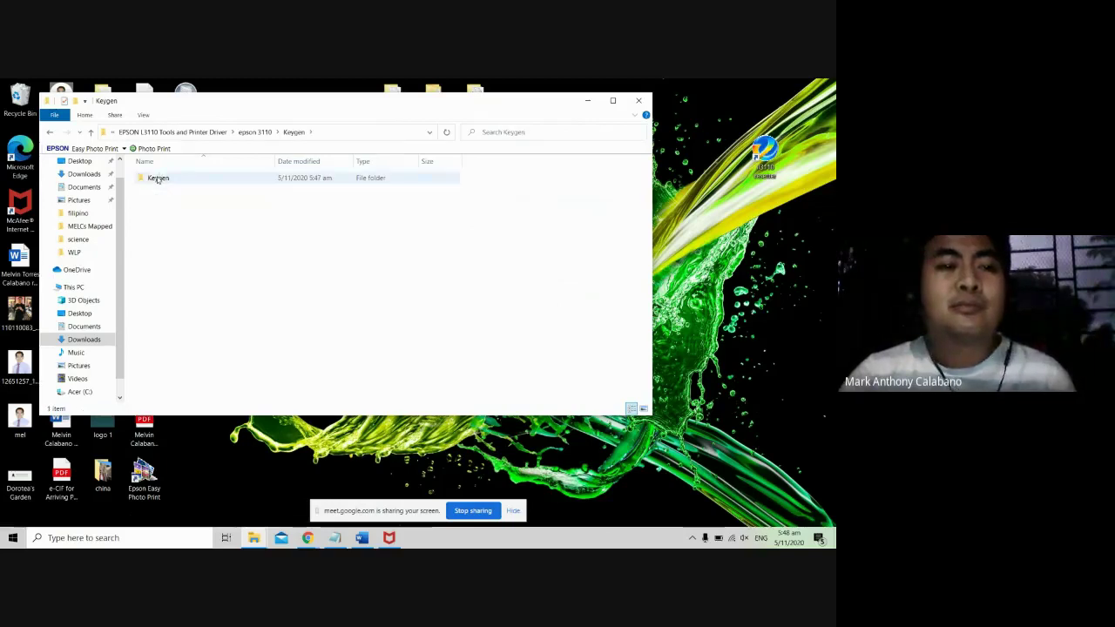
double_click(158, 178)
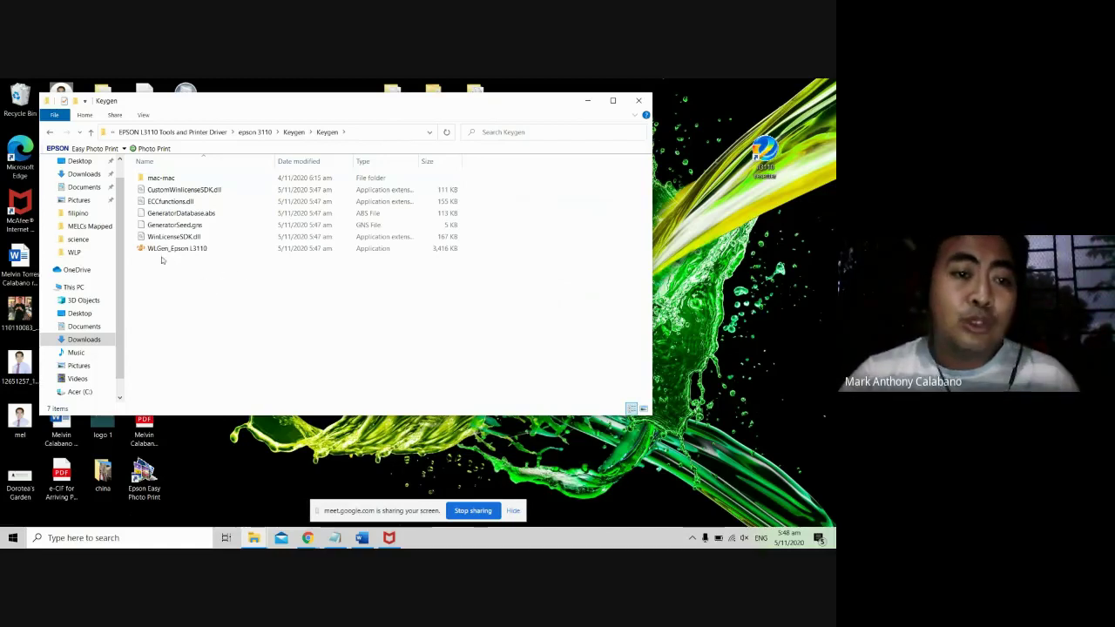
mouse_move(177, 248)
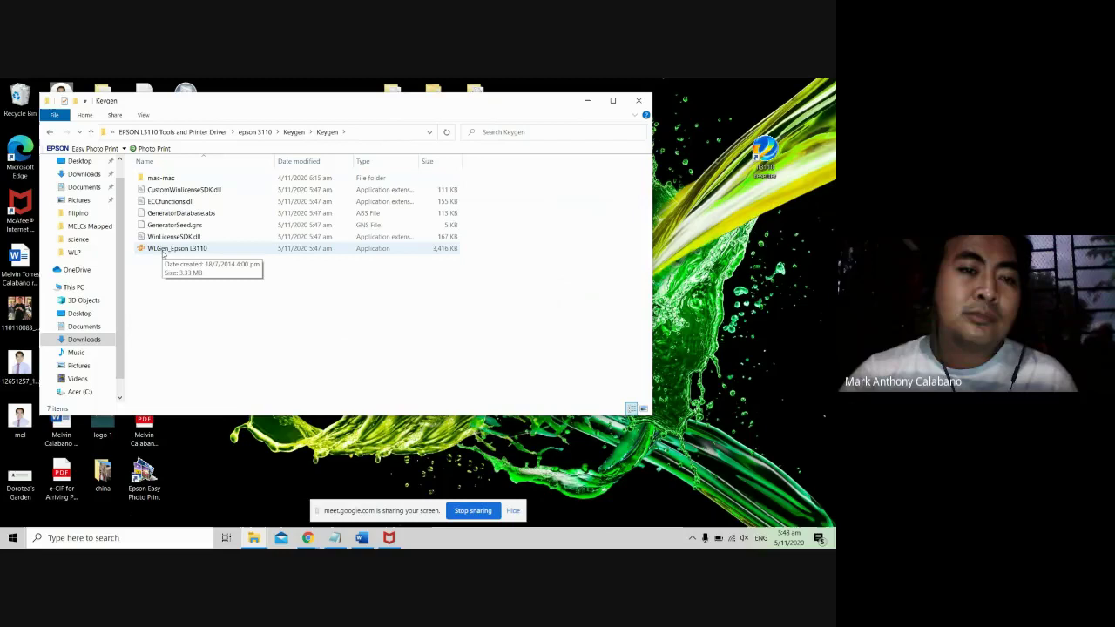
left_click(162, 250)
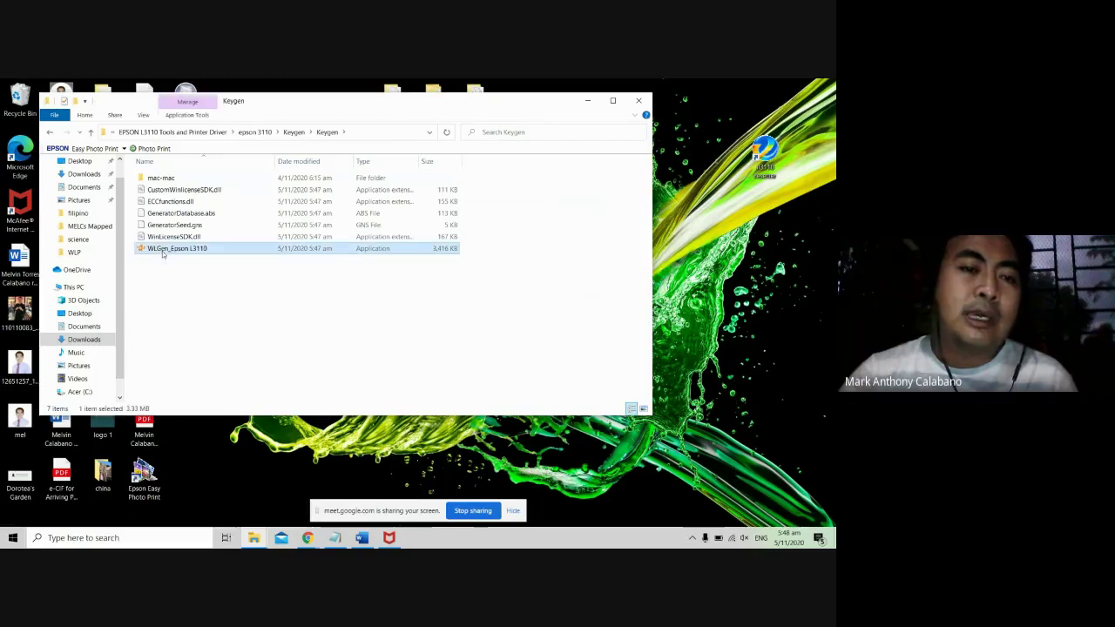
double_click(163, 250)
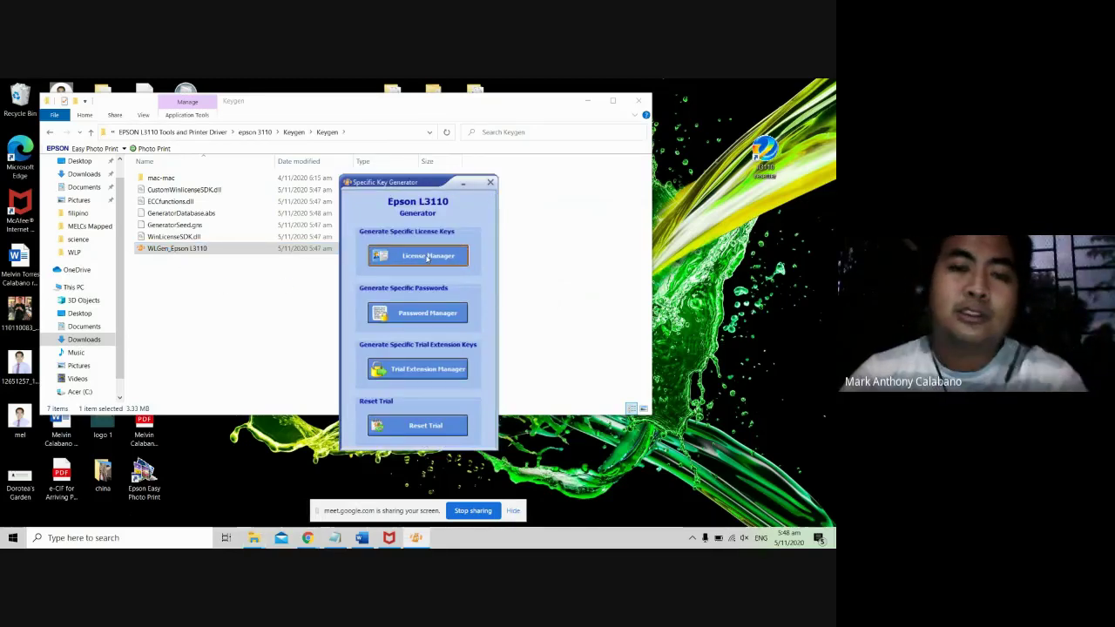
In the License Manager, delete the nz and zn licenses, then open and dismiss a new license form
left_click(427, 257)
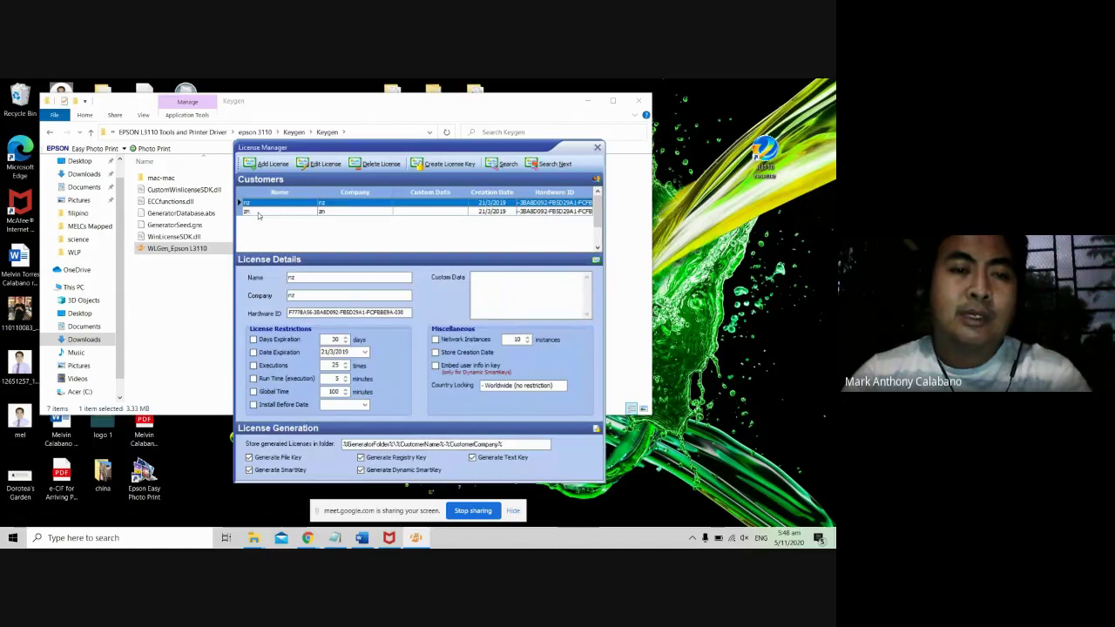
left_click(251, 212)
left_click(250, 203)
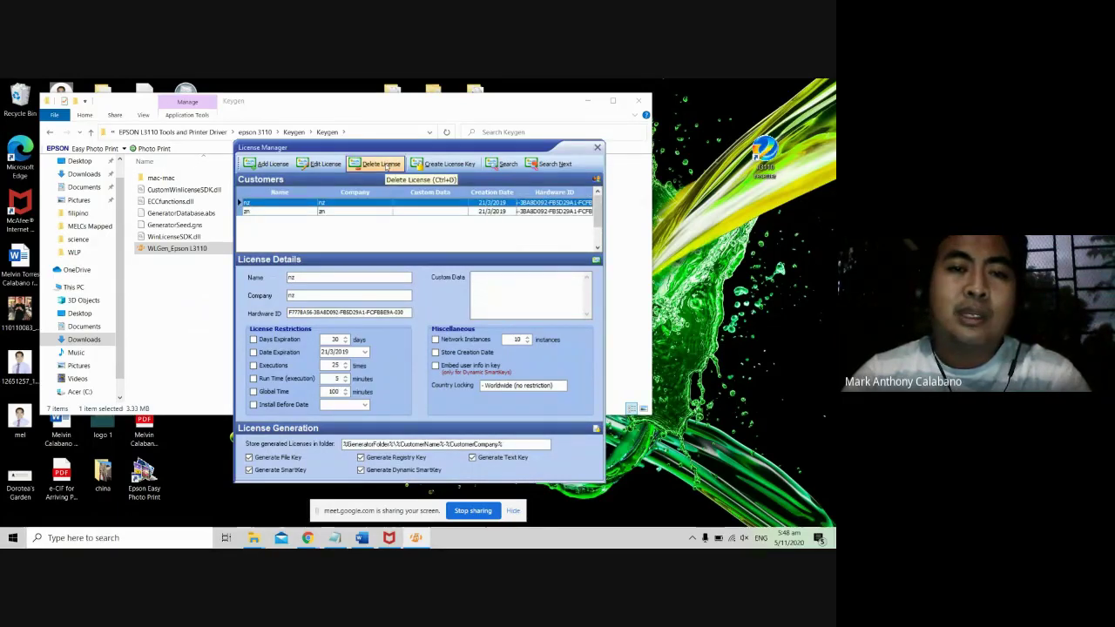
left_click(386, 166)
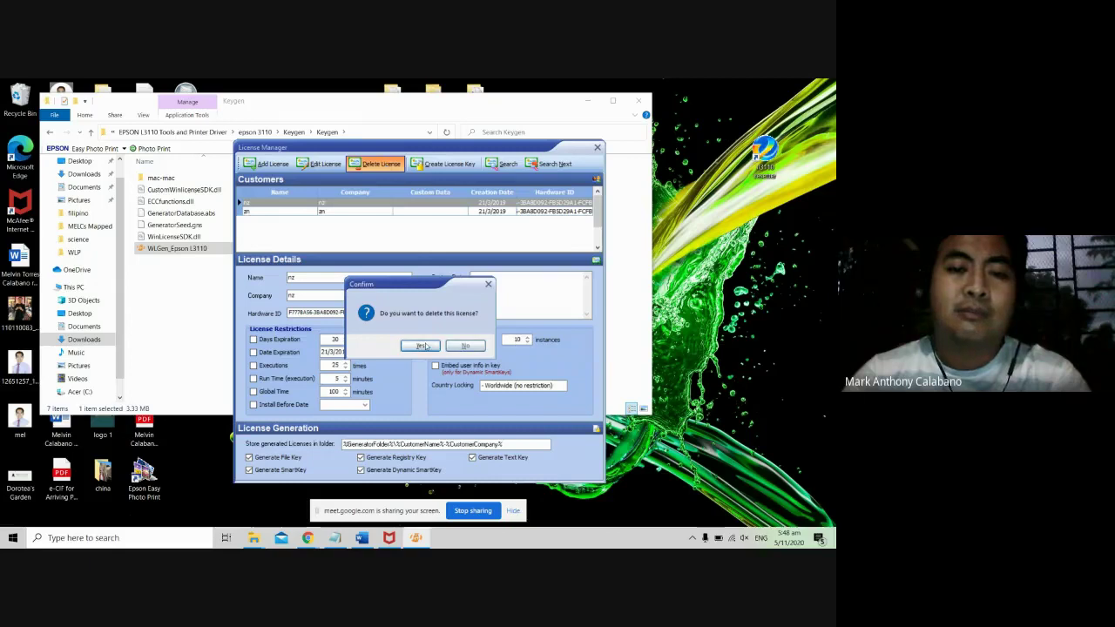
left_click(426, 347)
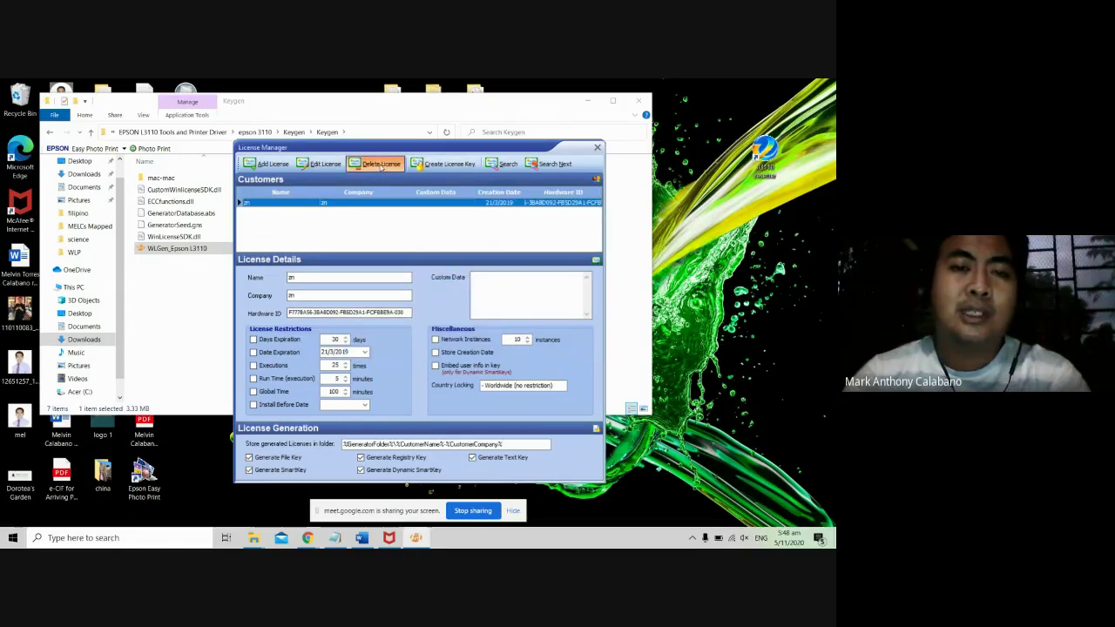
left_click(381, 165)
left_click(426, 346)
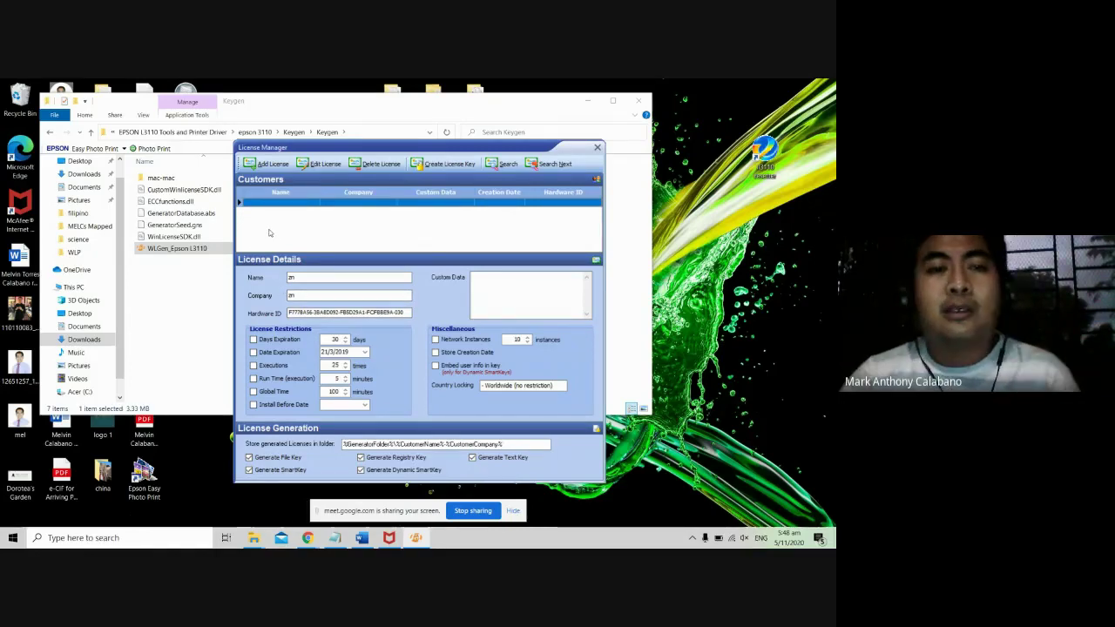
left_click(280, 167)
left_click(523, 154)
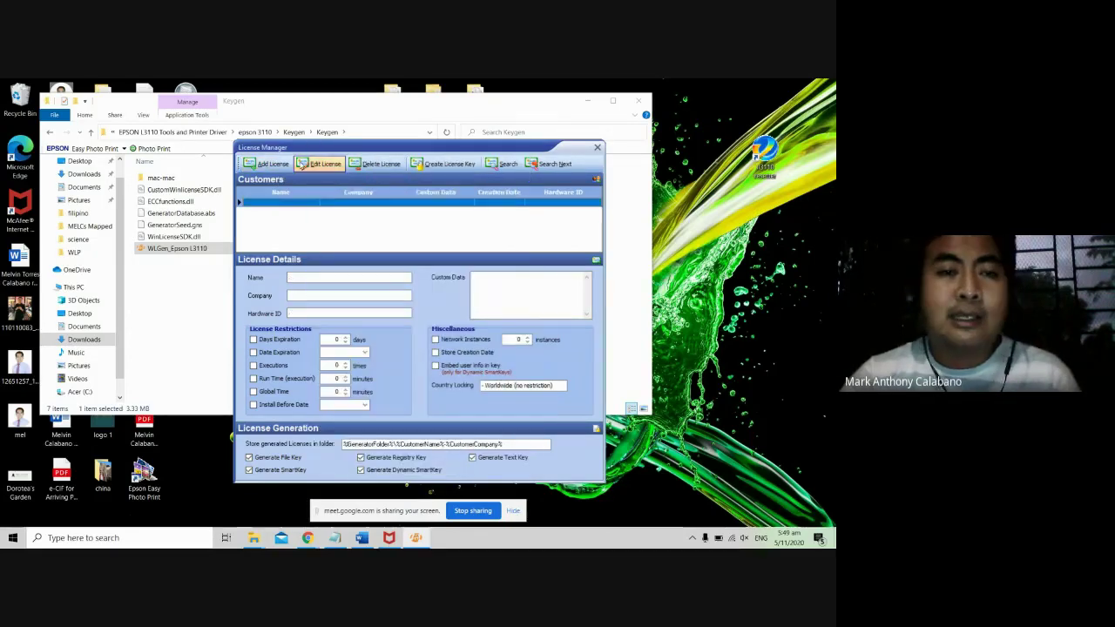
Add a license with Customer and Company 'mac' and the pasted hardware ID, then save it
left_click(273, 165)
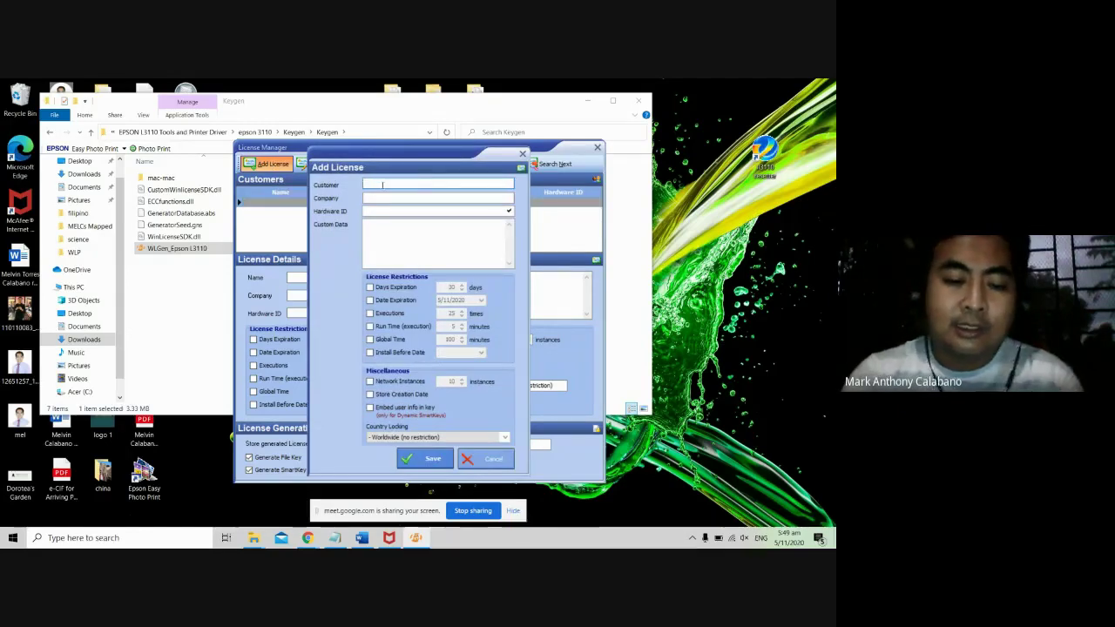
type("mac")
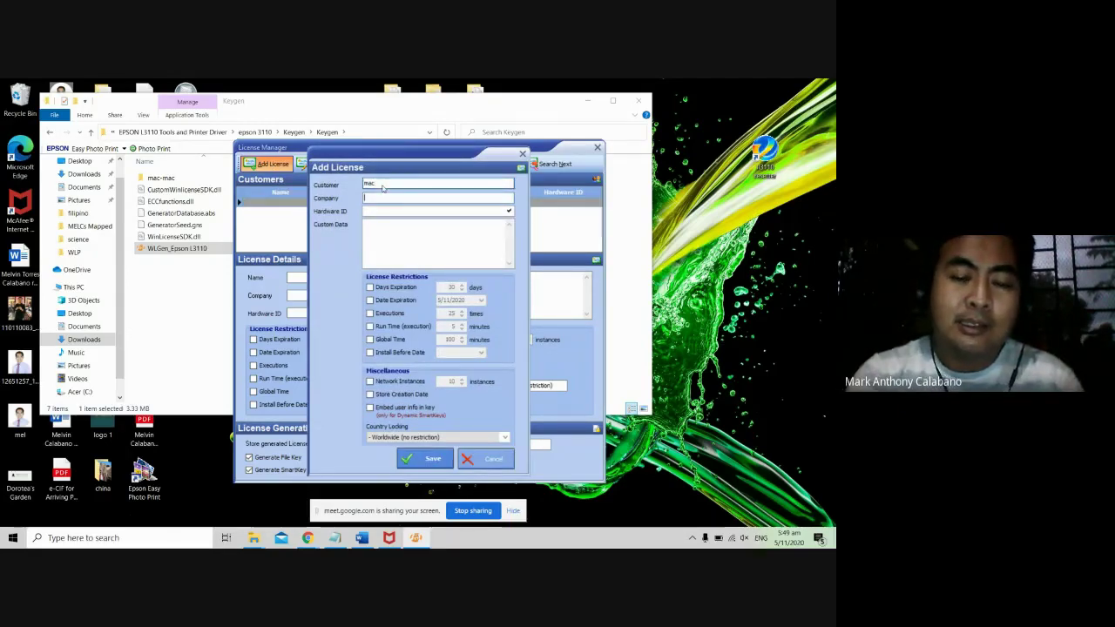
type("mac")
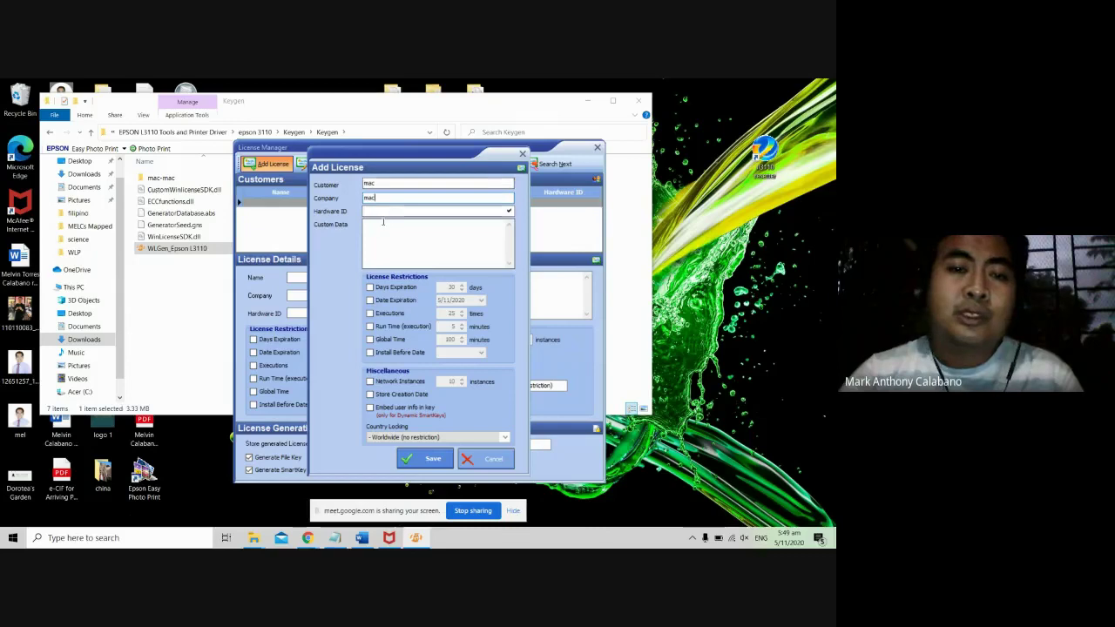
left_click(374, 212)
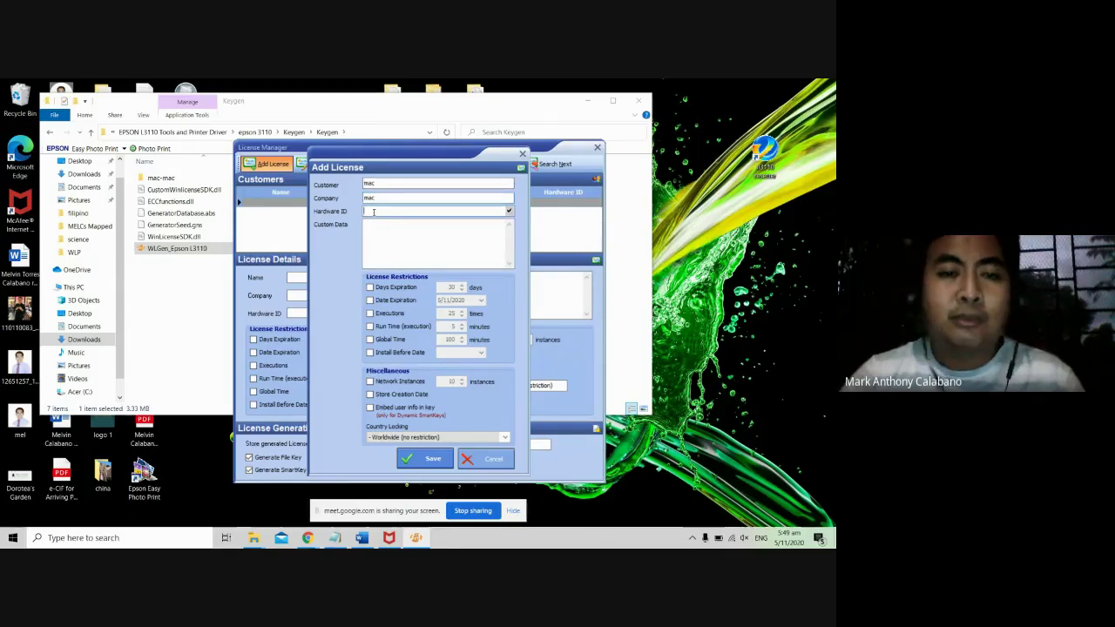
right_click(374, 212)
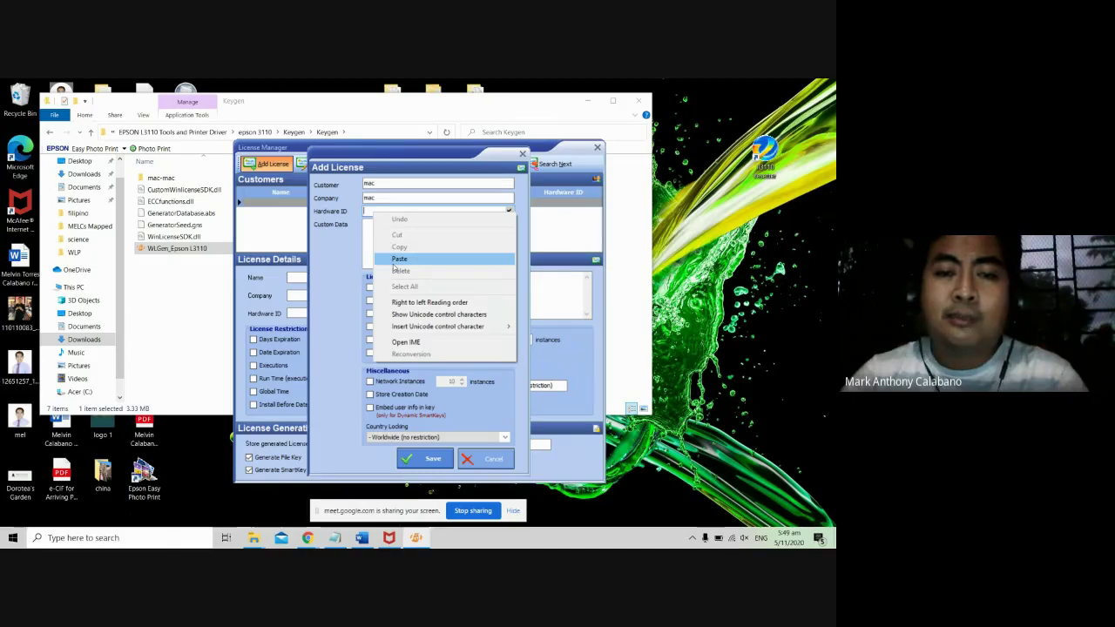
left_click(400, 259)
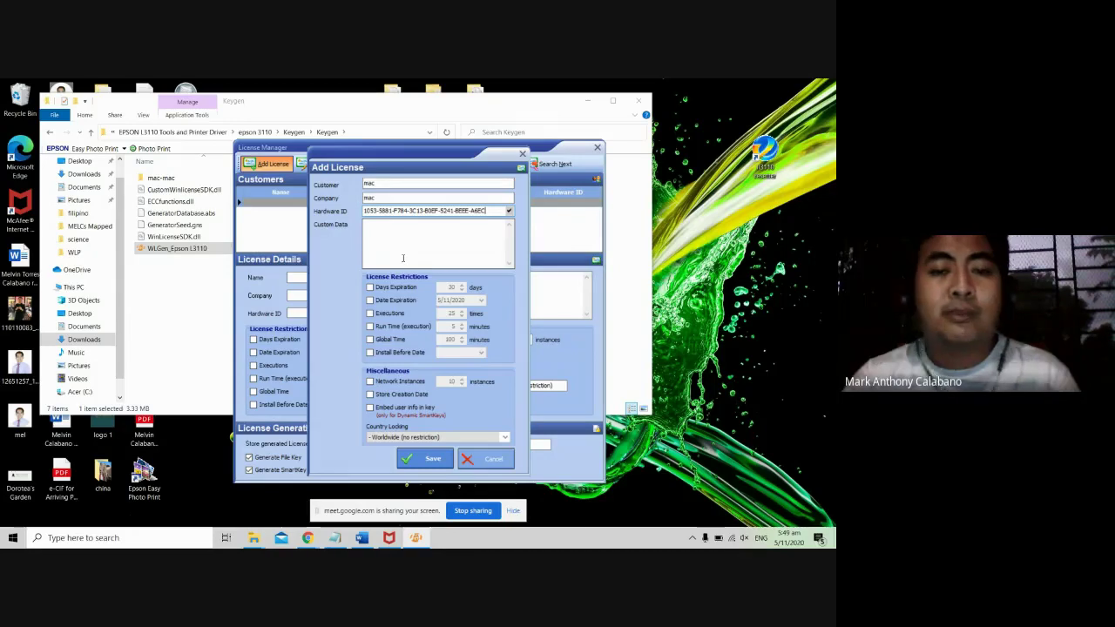
left_click(424, 459)
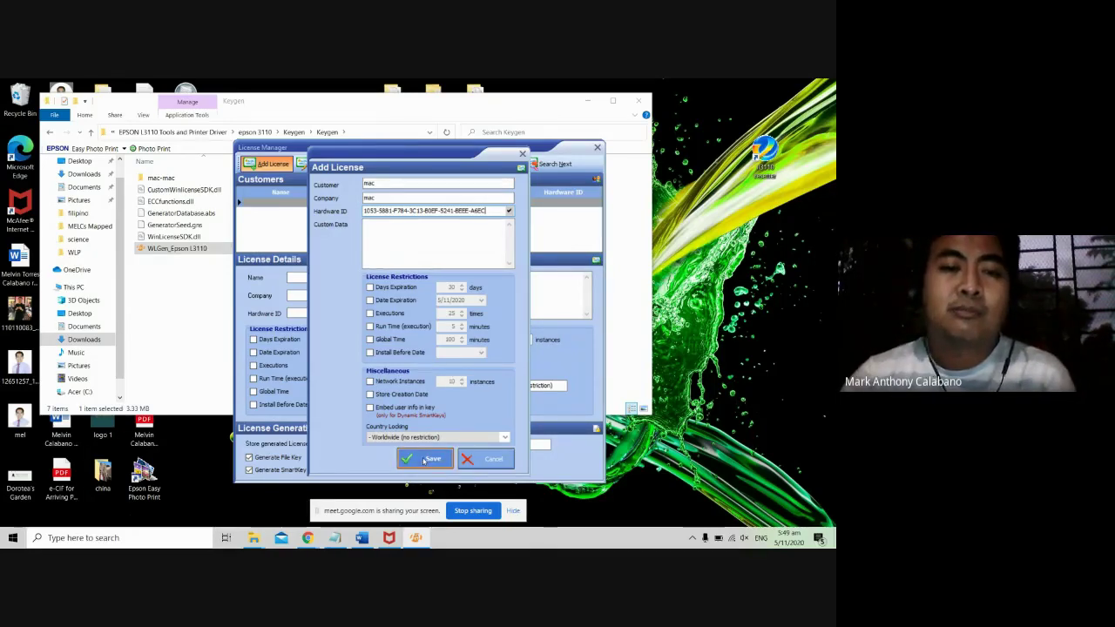
left_click(424, 459)
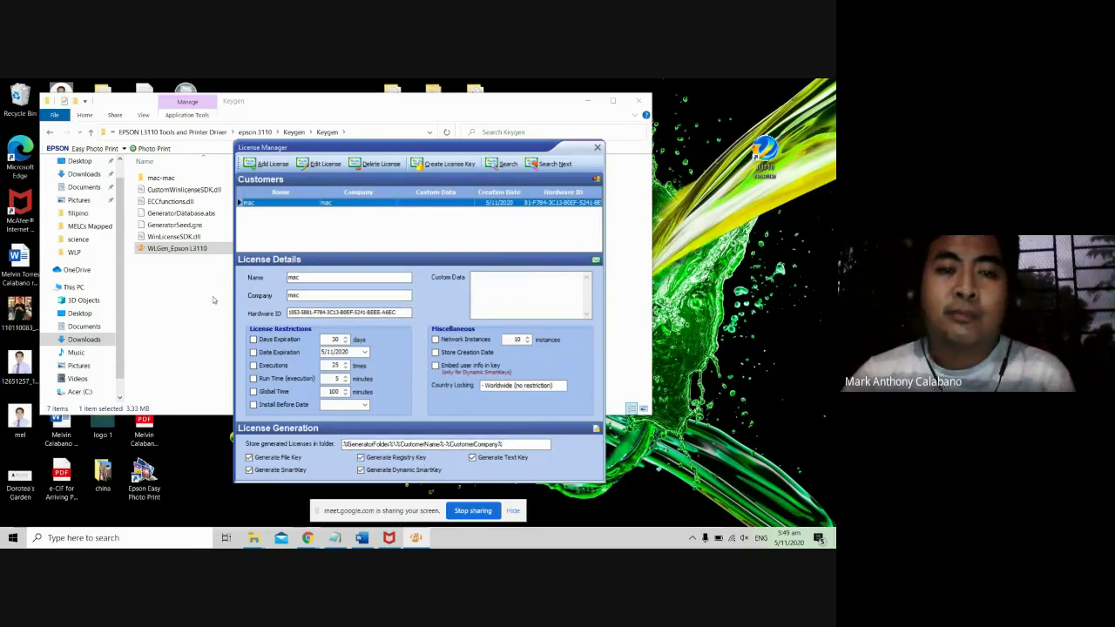
Generate the key files for customer mac and close the License Manager
left_click(181, 312)
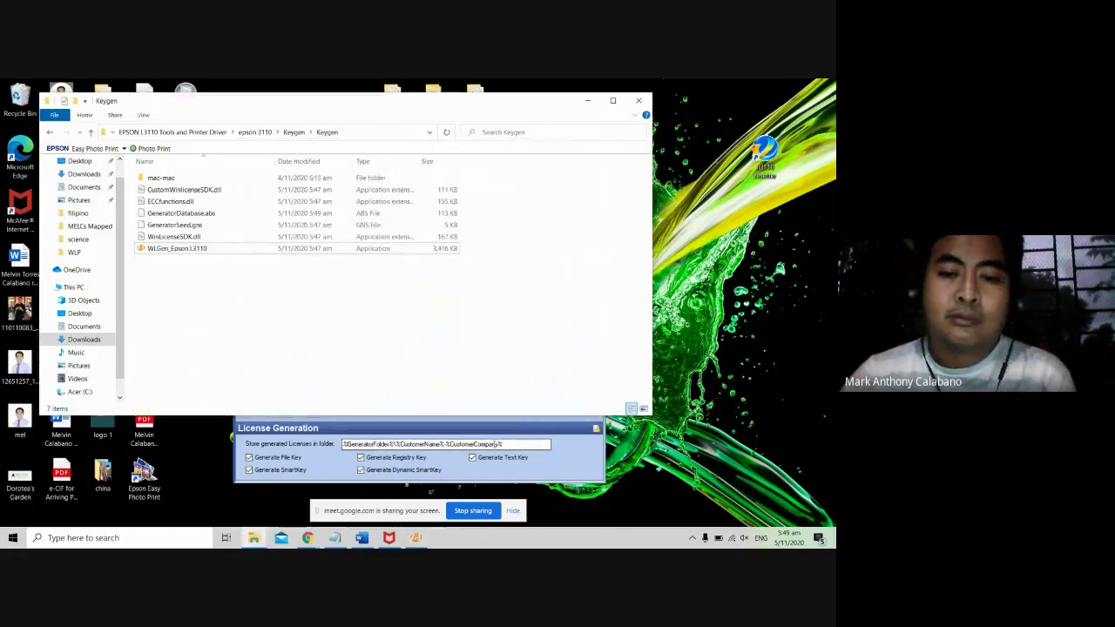
left_click(548, 462)
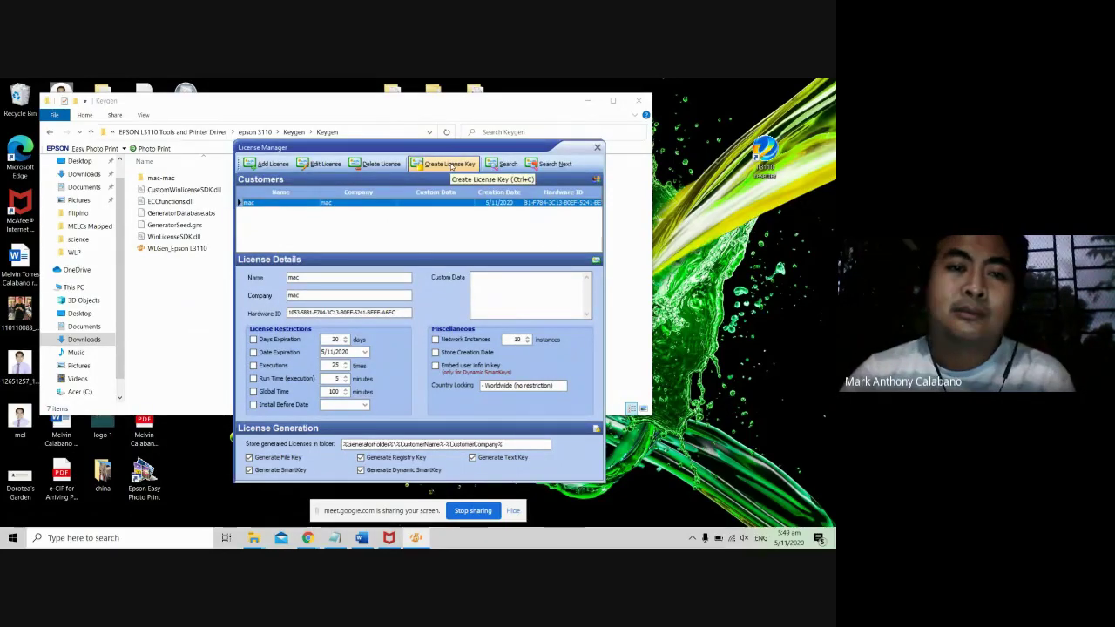
left_click(452, 166)
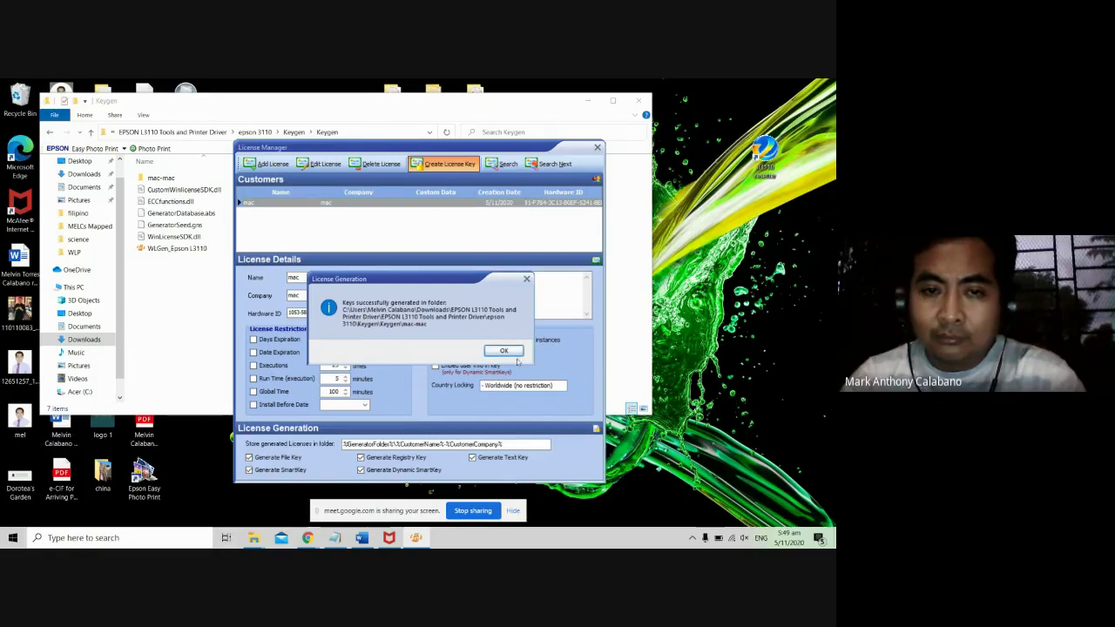
left_click(504, 350)
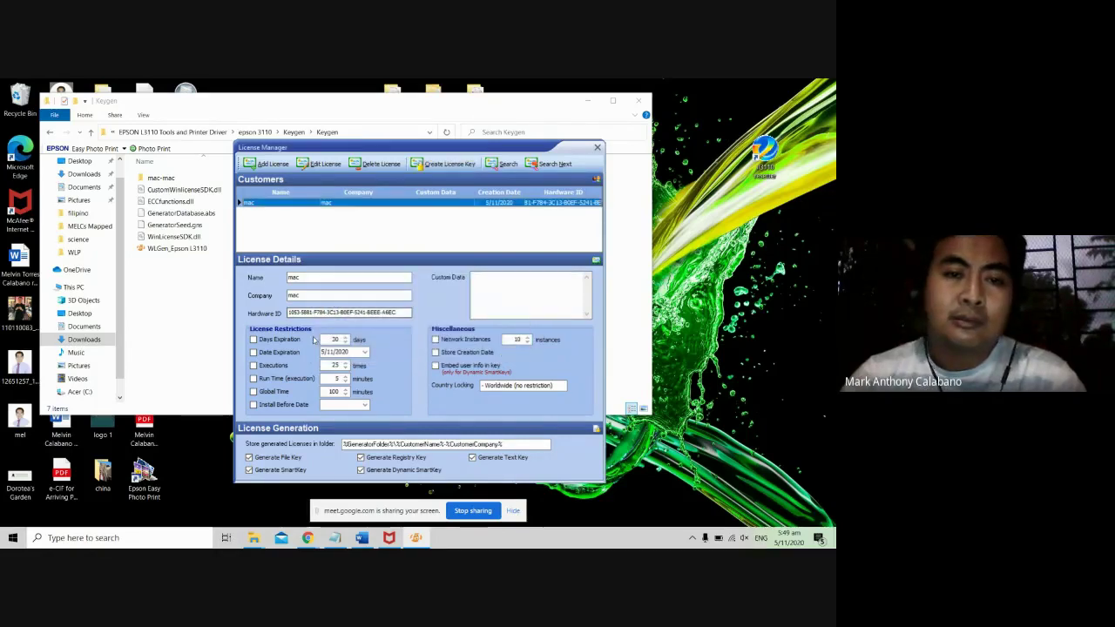
left_click(597, 150)
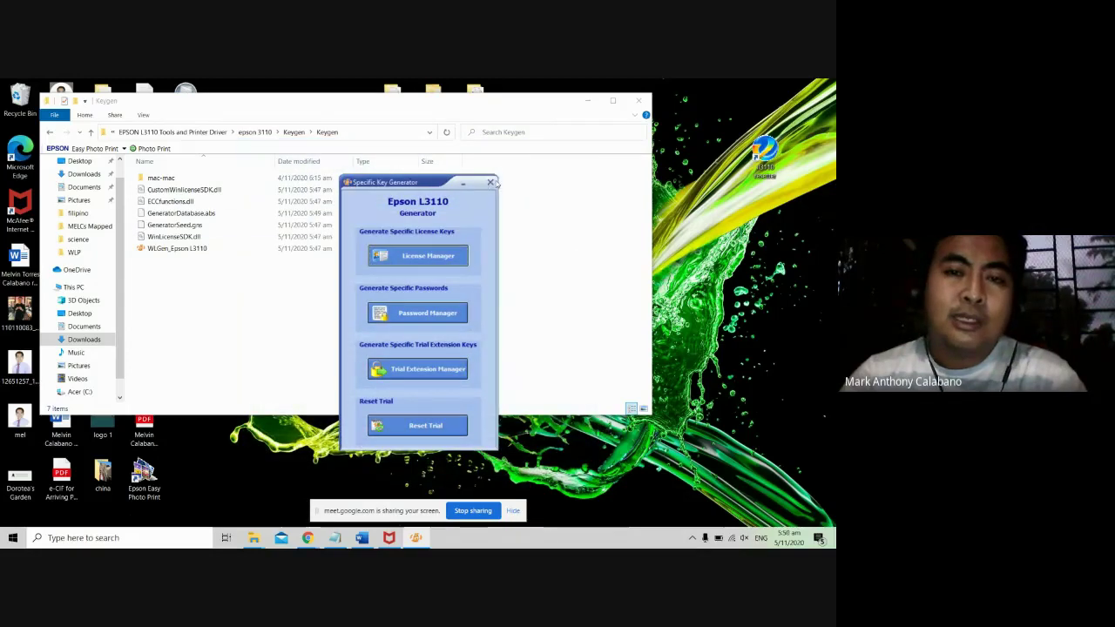
Copy all five generated key files from the mac-mac folder
left_click(161, 295)
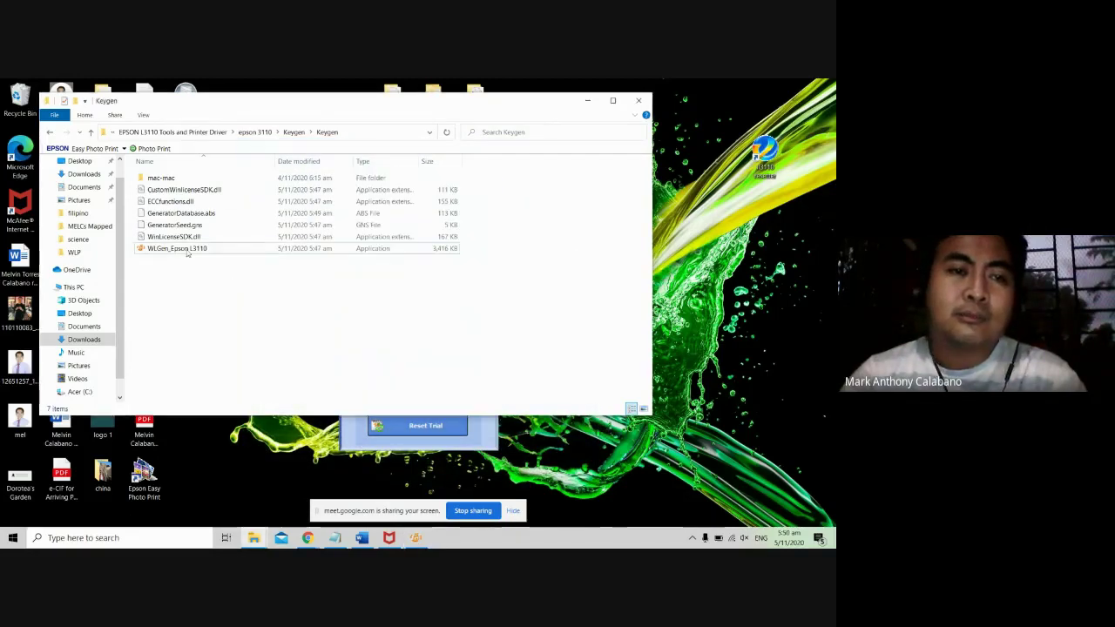
double_click(157, 179)
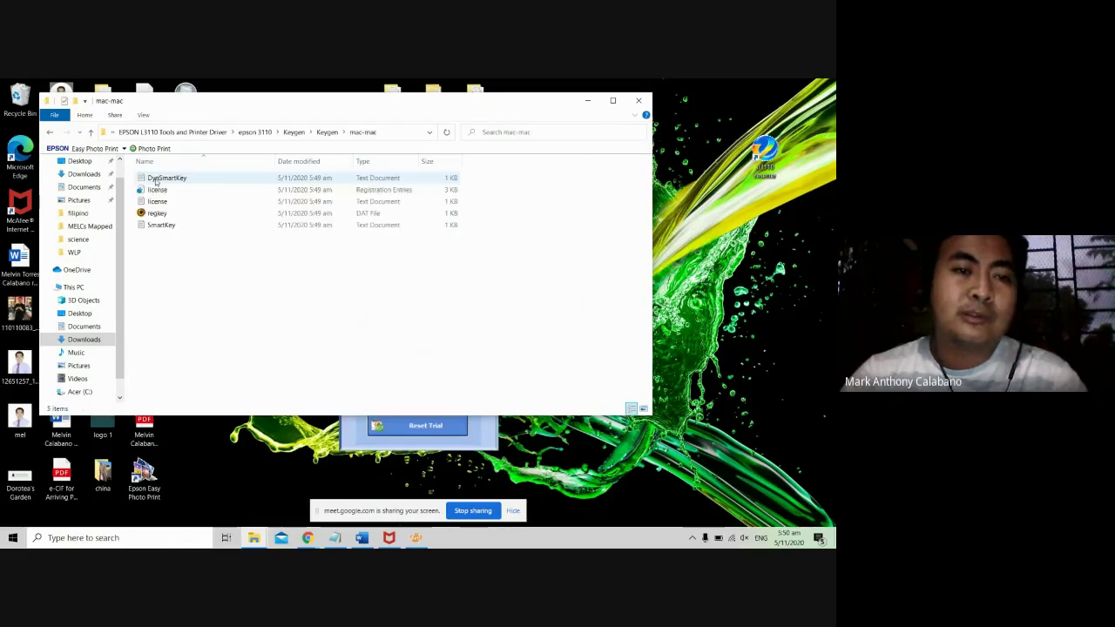
left_click(50, 133)
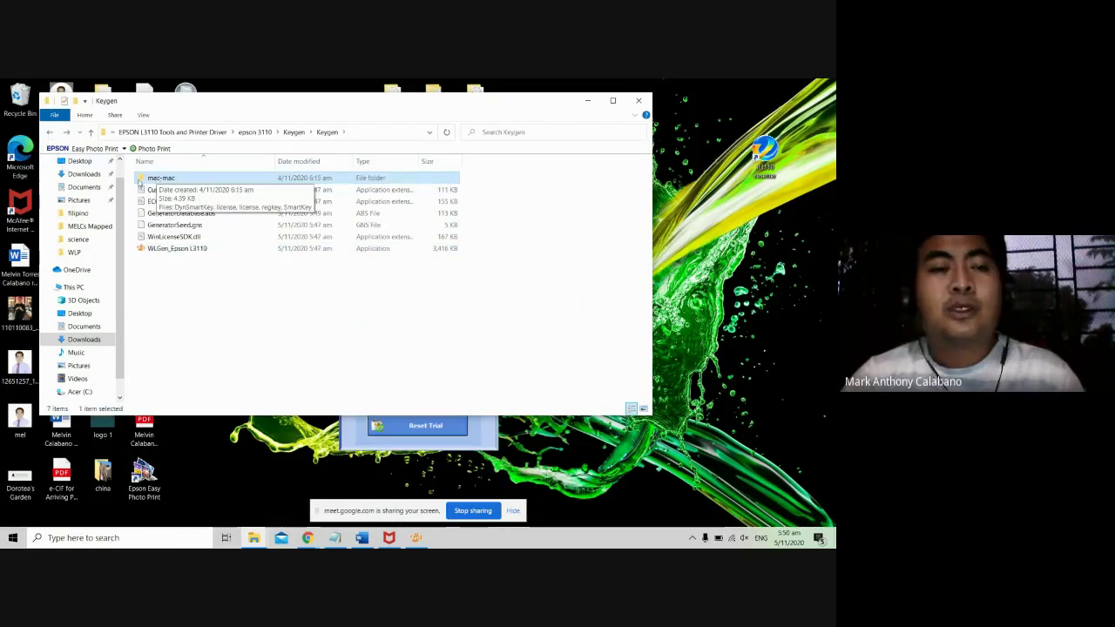
double_click(141, 179)
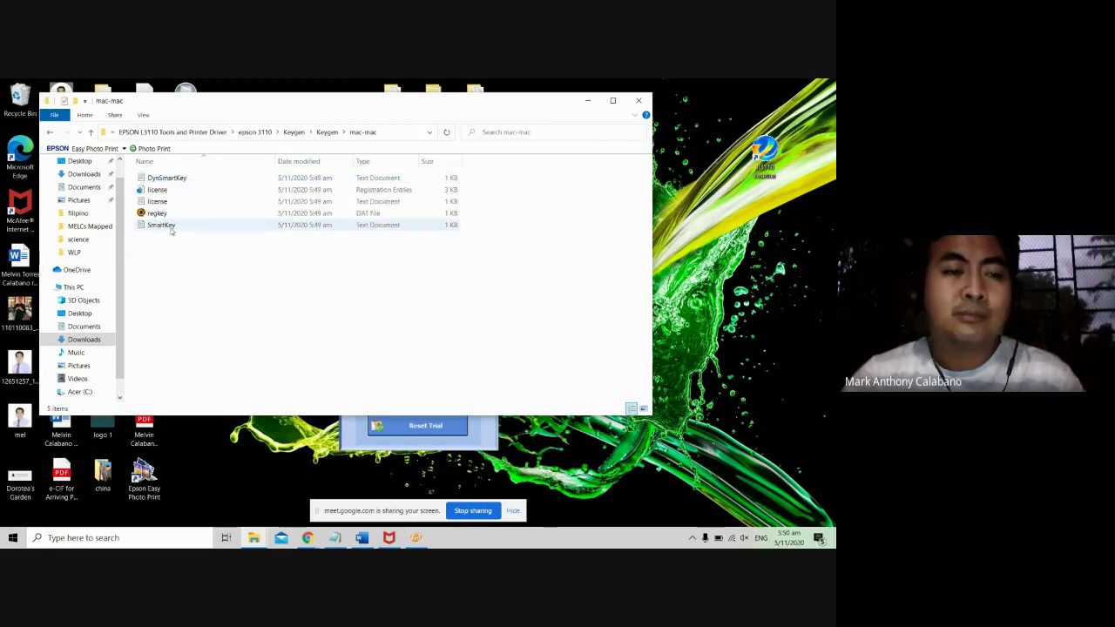
left_click(171, 228)
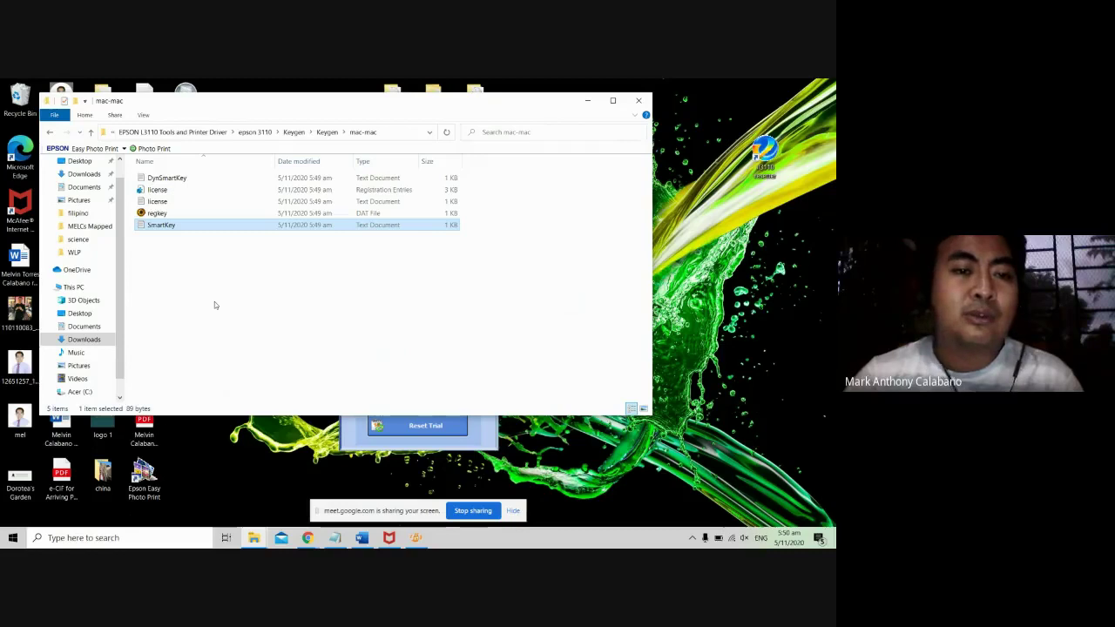
key("ctrl+a")
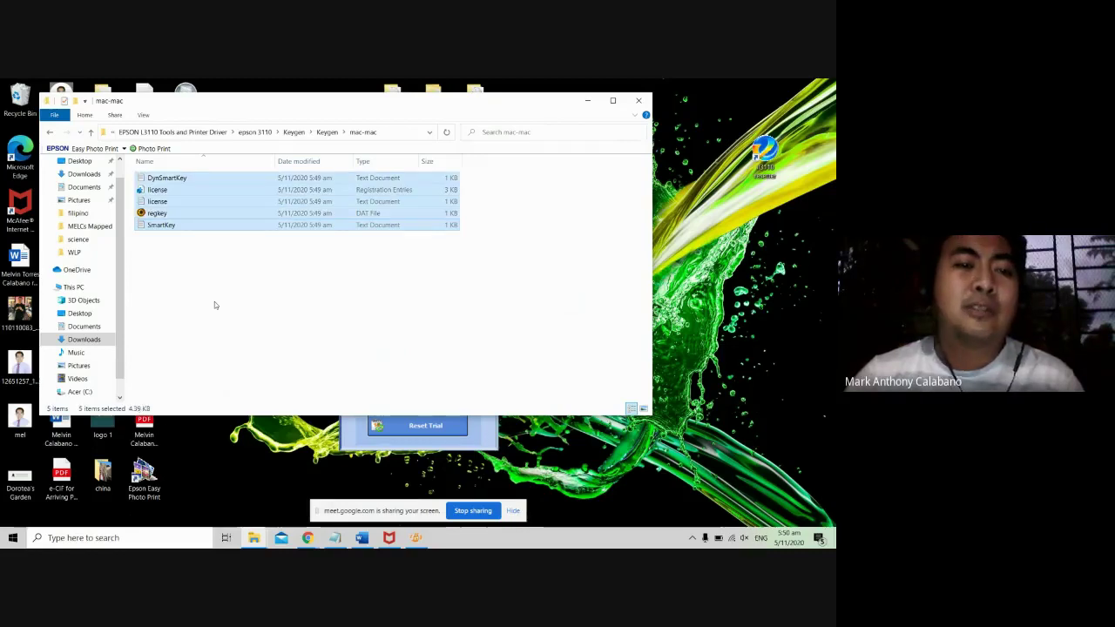
right_click(195, 222)
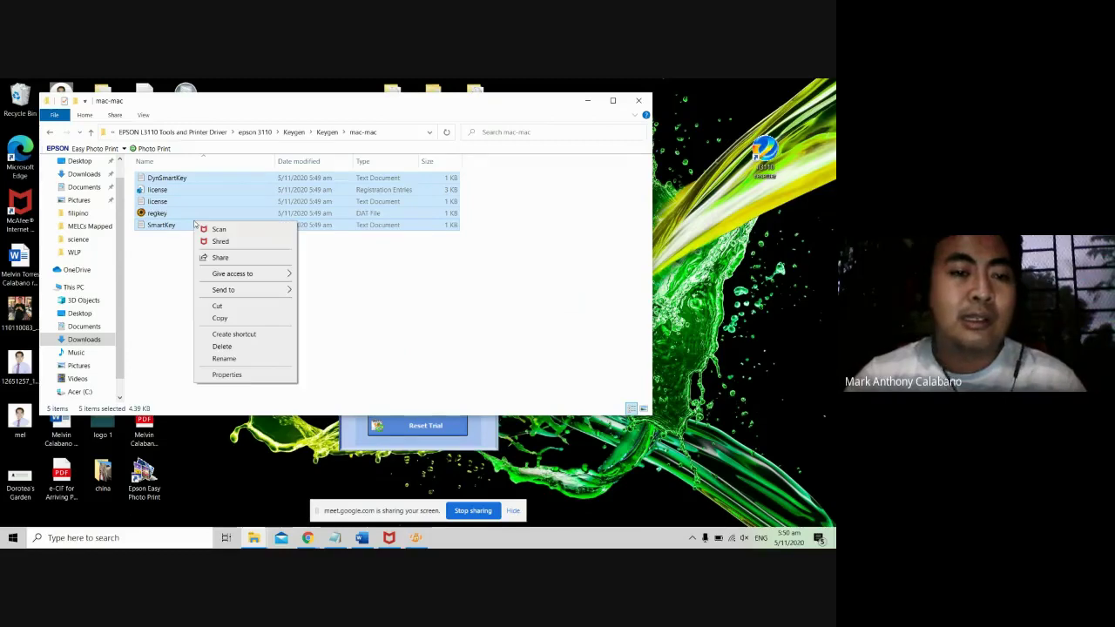
left_click(220, 318)
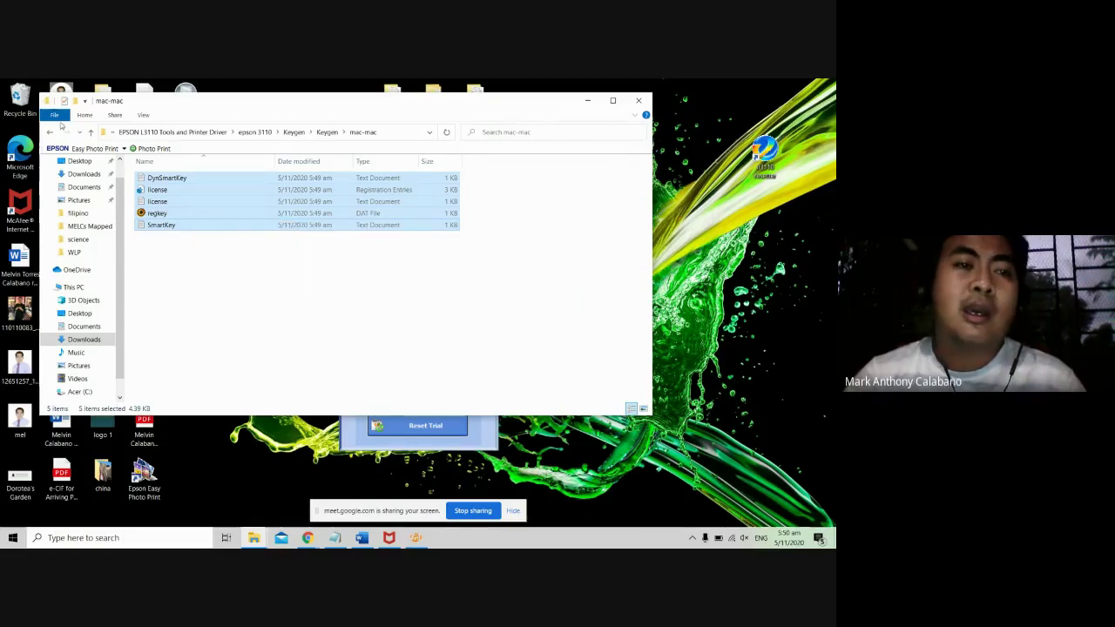
Navigate up to the epson 3110 folder and into Epson L3110 multi pc > Epson L3110 multi pc
left_click(50, 132)
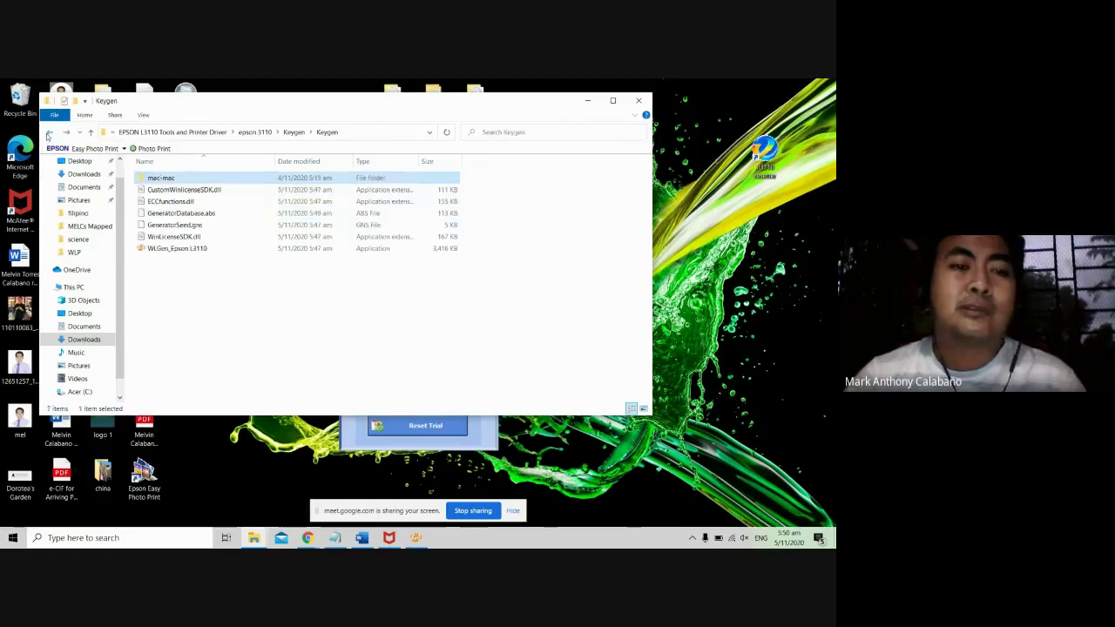
left_click(50, 132)
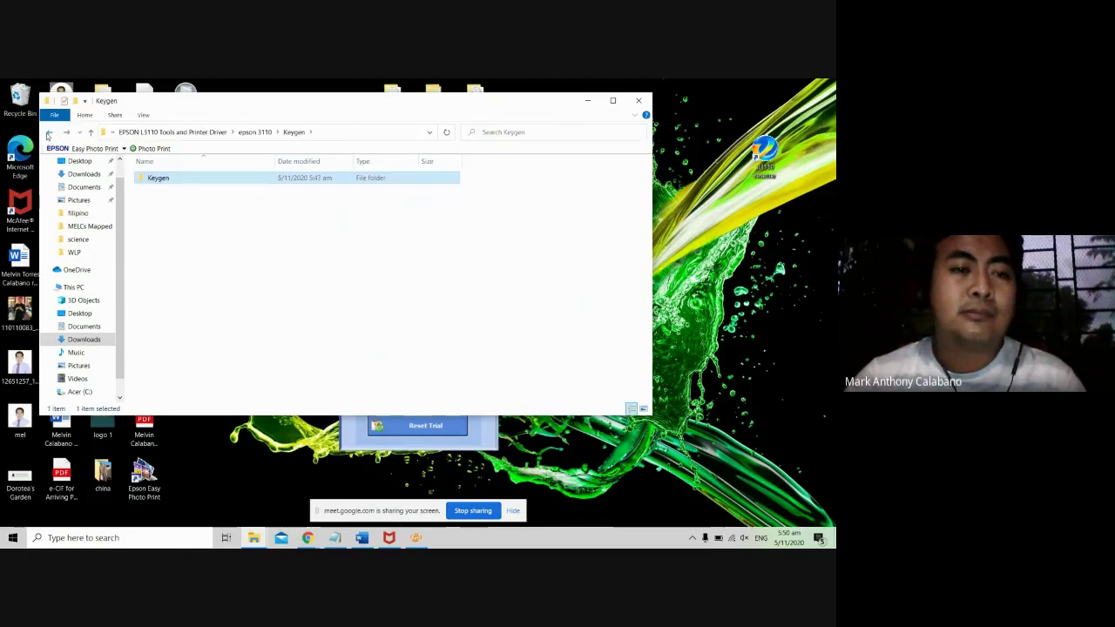
left_click(50, 133)
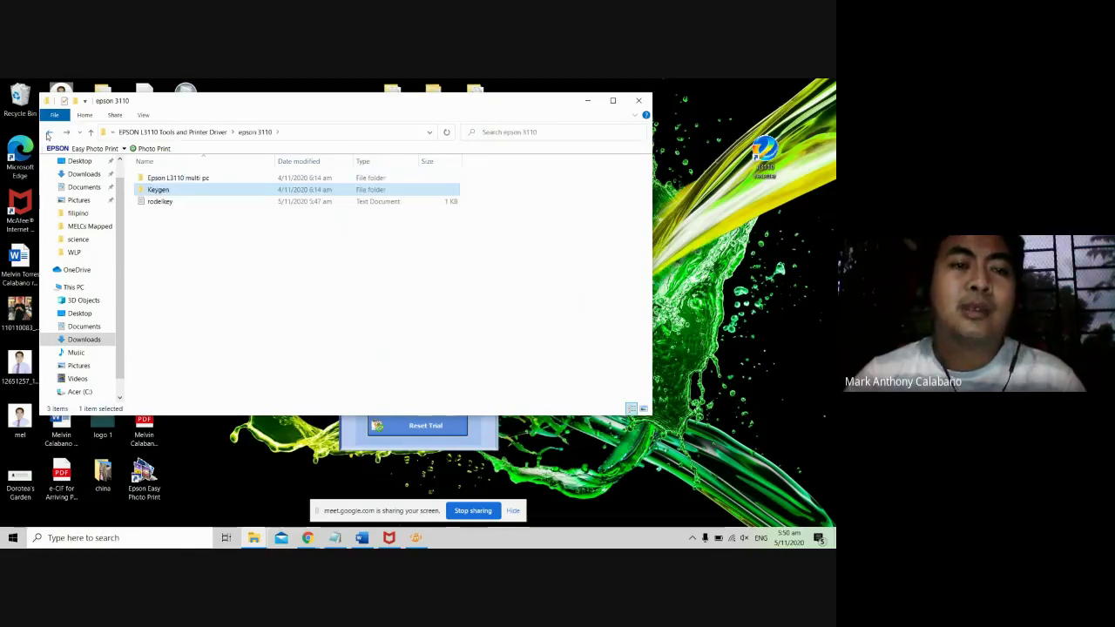
left_click(179, 178)
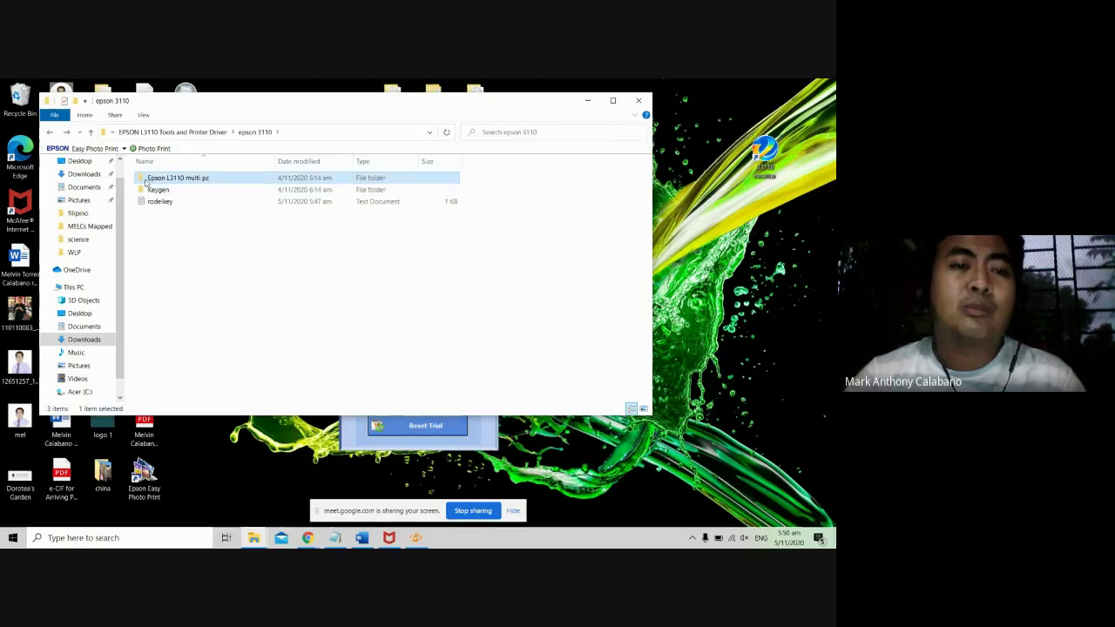
double_click(145, 180)
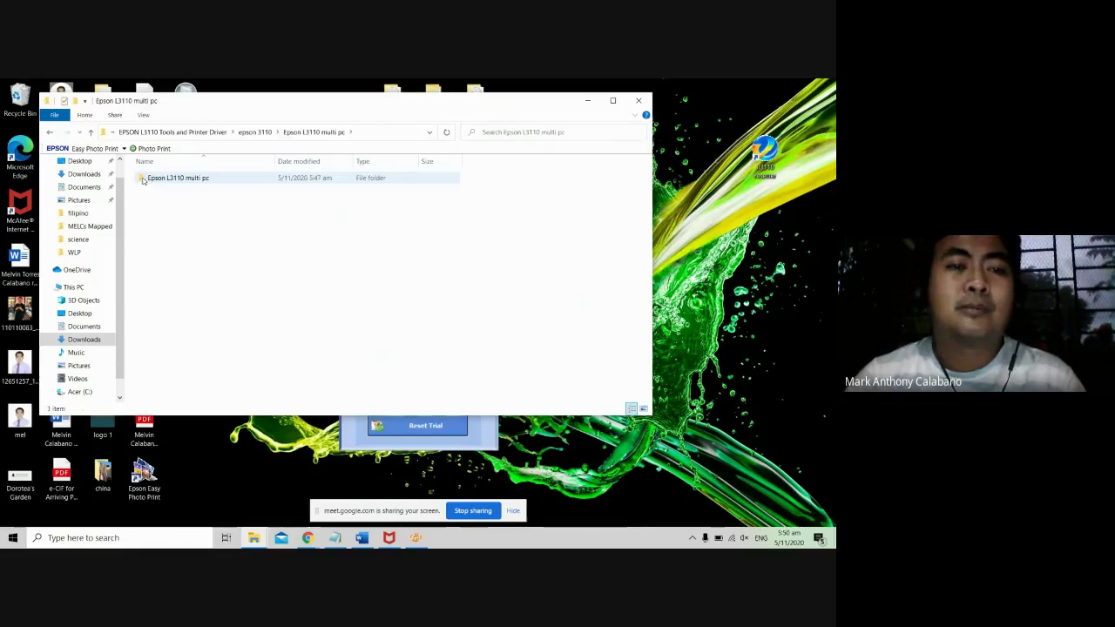
double_click(144, 180)
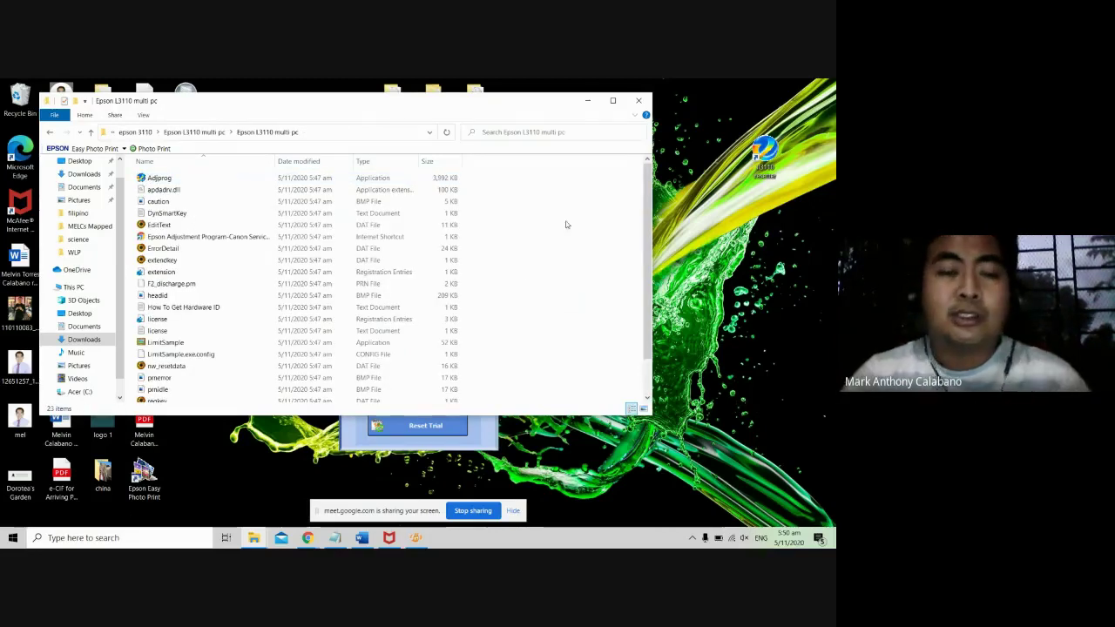
Paste the five key files beside Adjprog, replacing the existing copies, then select Adjprog
right_click(535, 218)
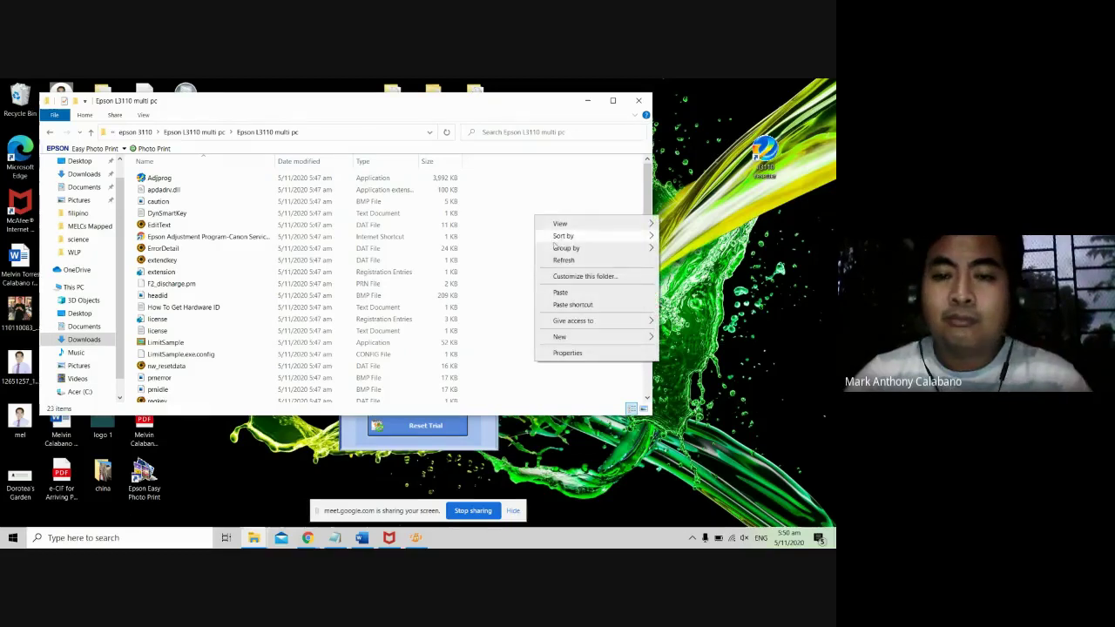
left_click(567, 294)
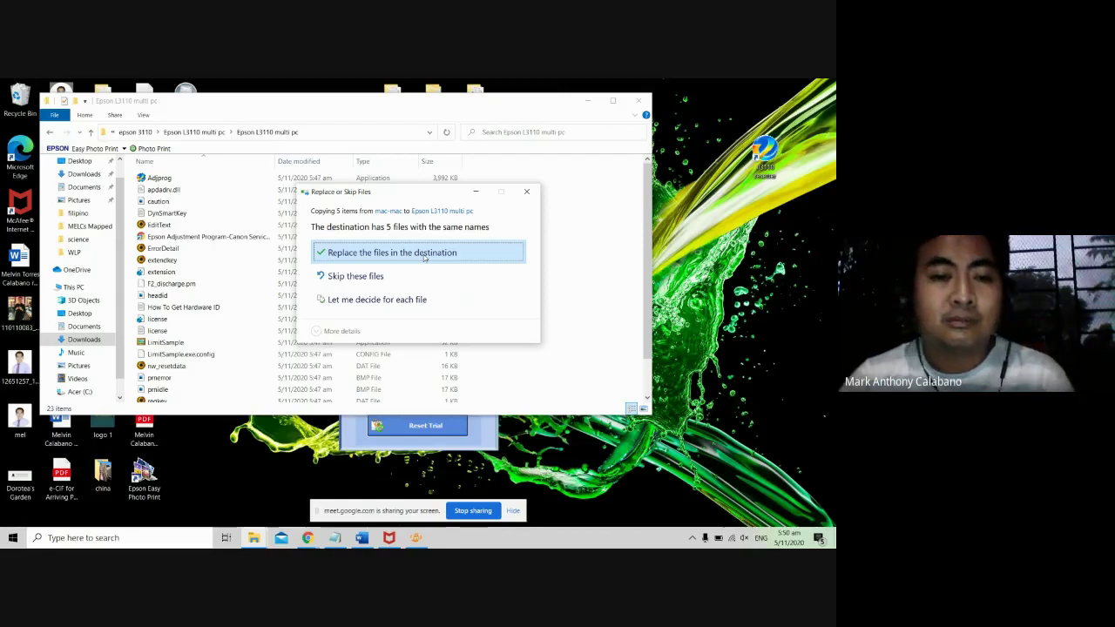
left_click(425, 254)
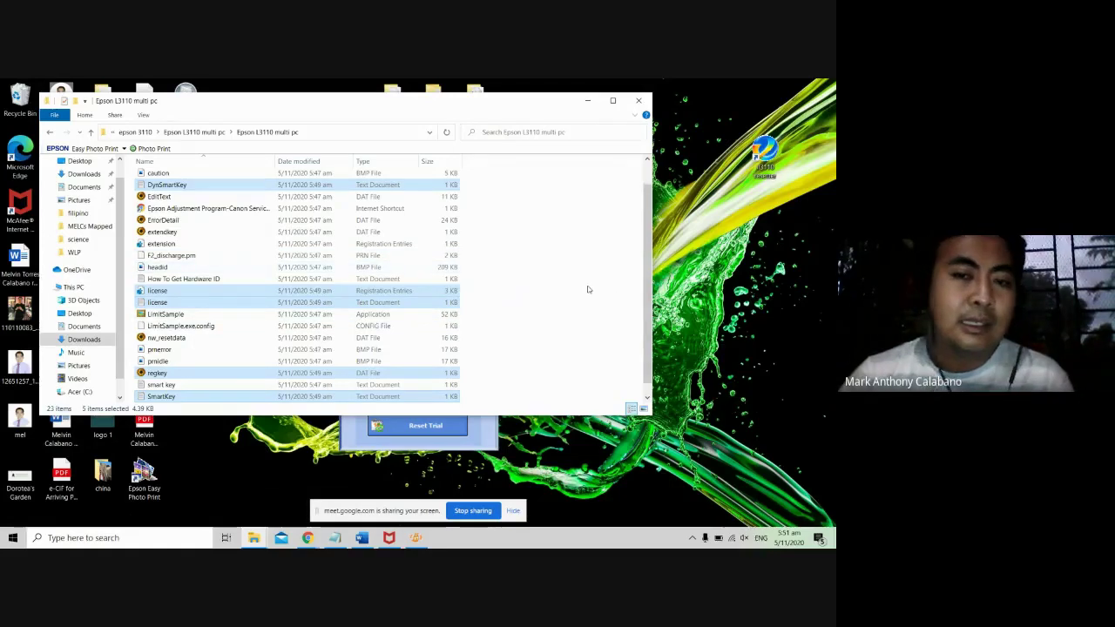
left_click(510, 290)
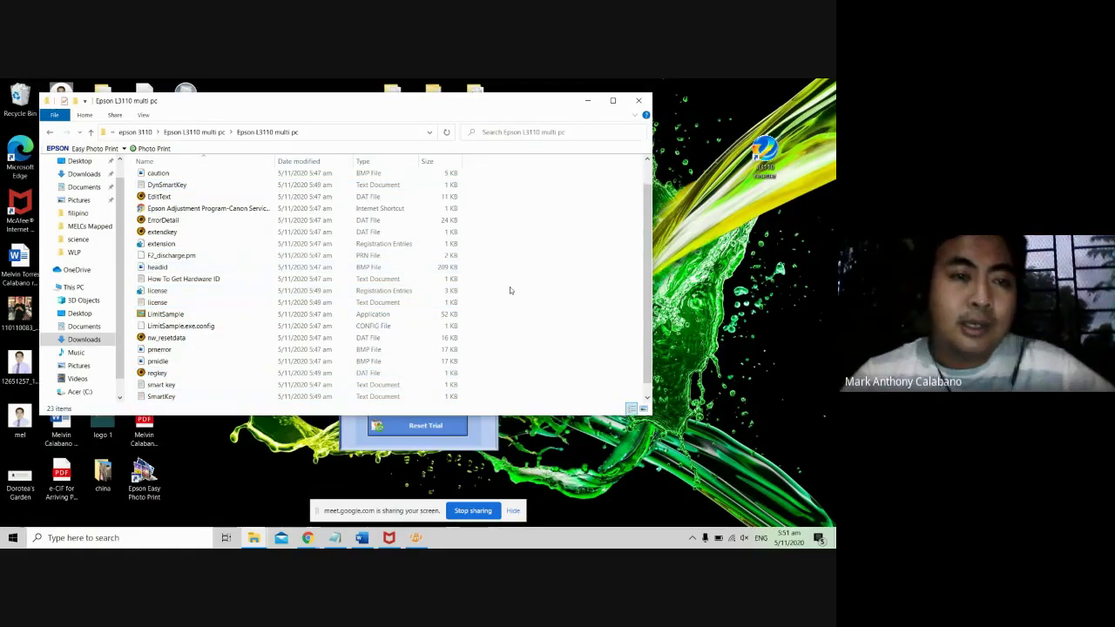
scroll(511, 289, "up", 1)
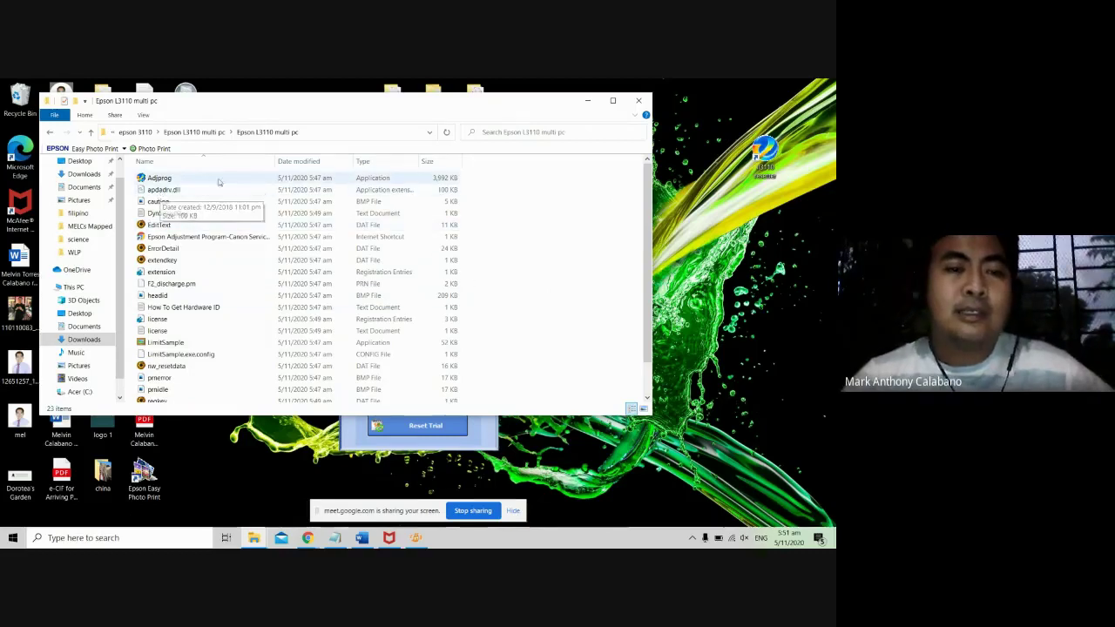
left_click(159, 179)
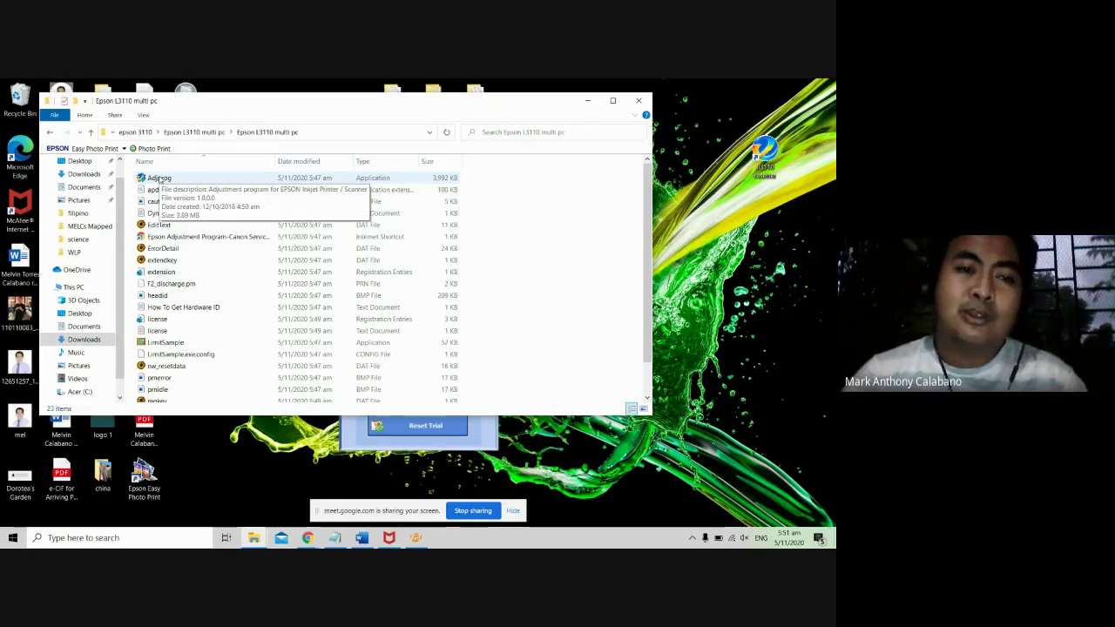
Launch Adjprog and acknowledge the registration notice to reach the L3110 main screen
double_click(160, 179)
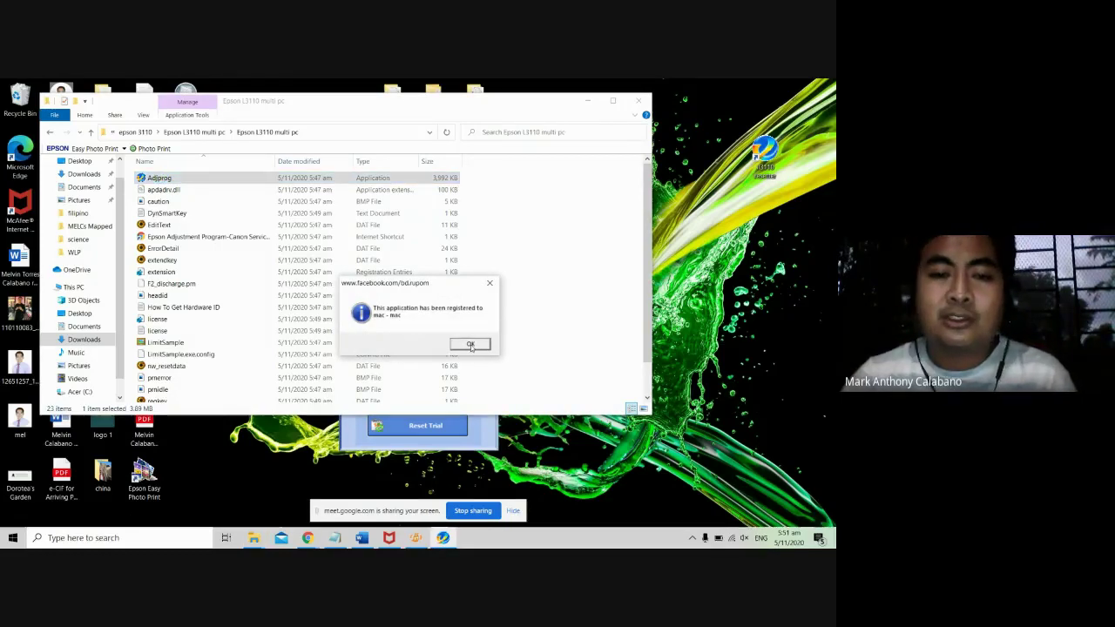
left_click(471, 346)
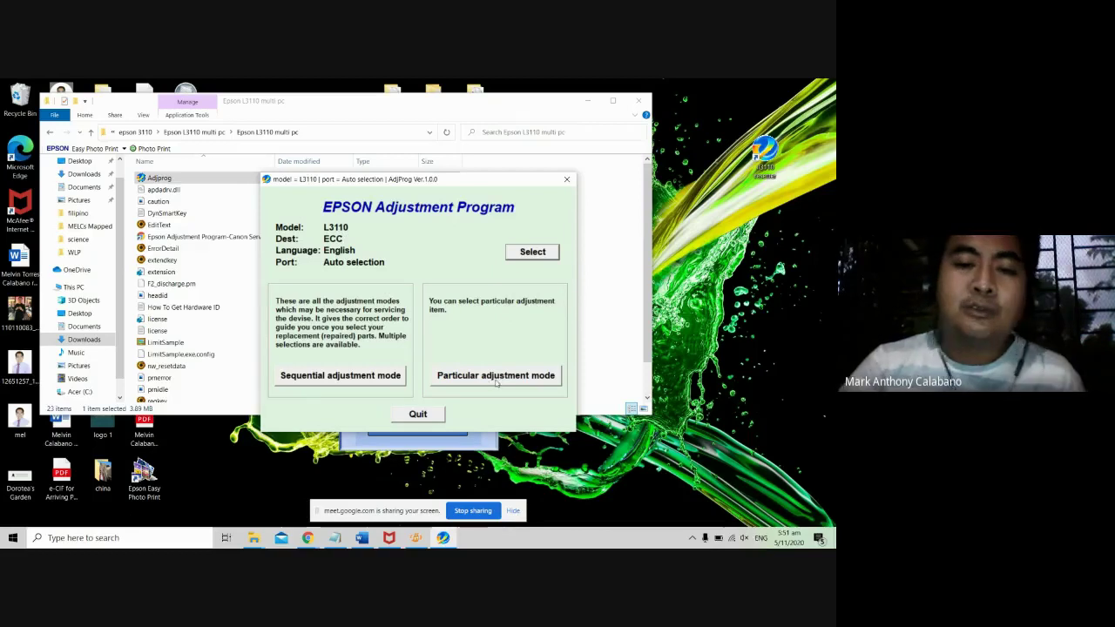
Choose Particular adjustment mode and open the Waste ink pad counter item
left_click(487, 380)
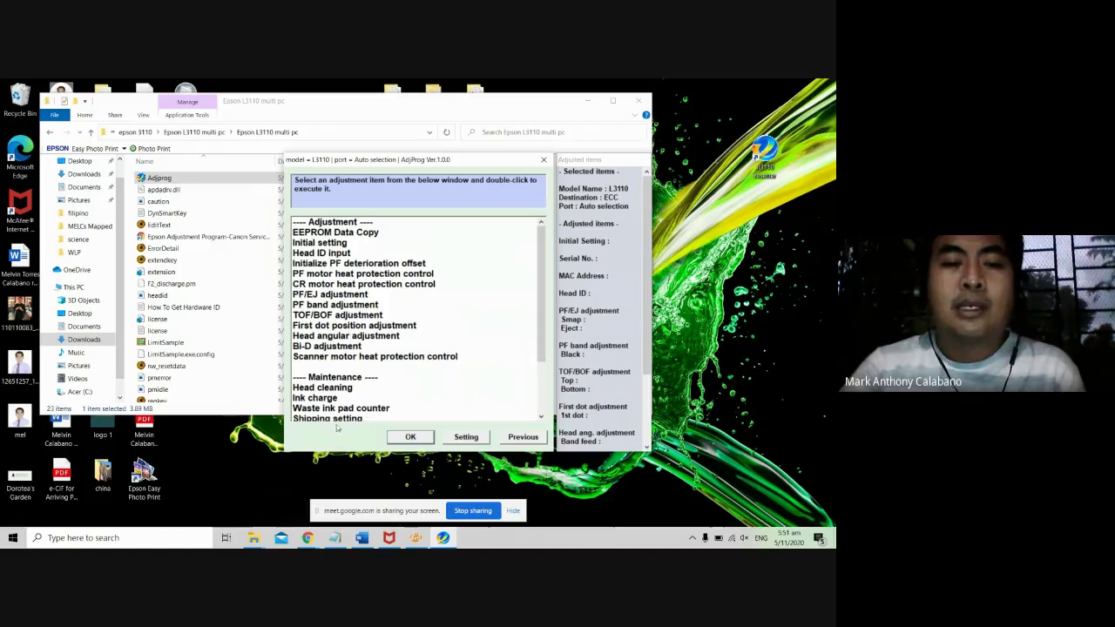
left_click(347, 410)
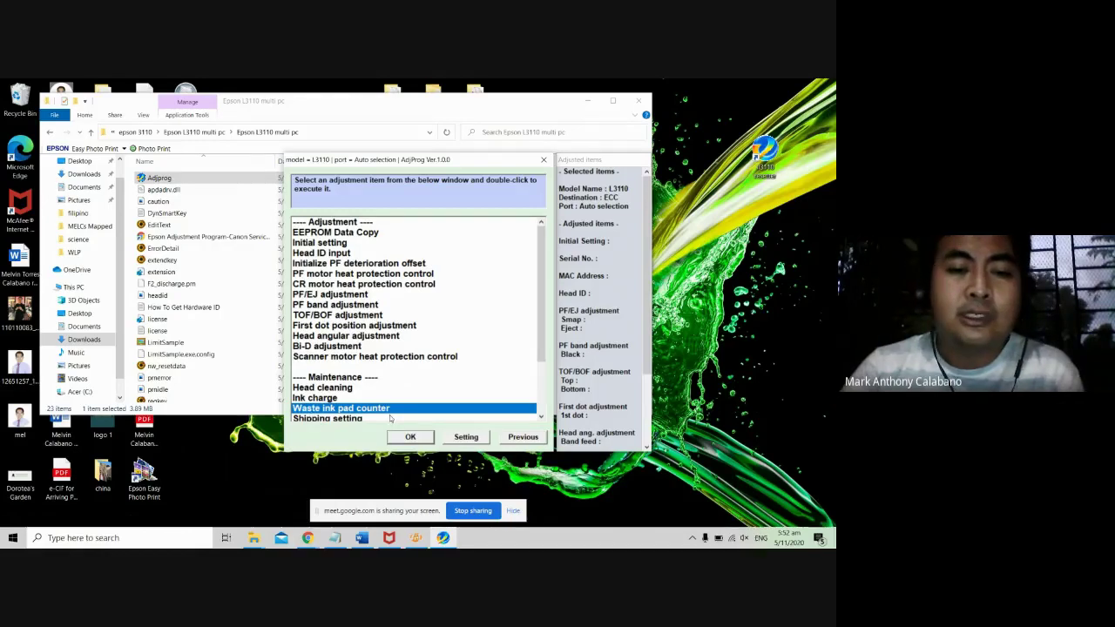
left_click(408, 438)
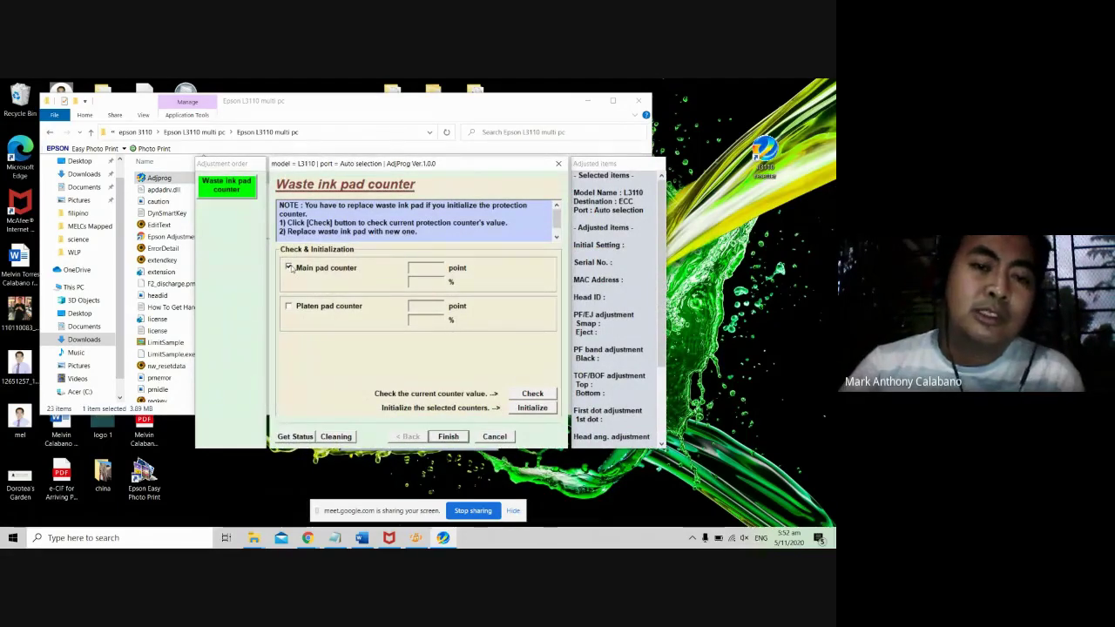
Tick the main pad counter and run Check, which ends in a communication error
left_click(289, 268)
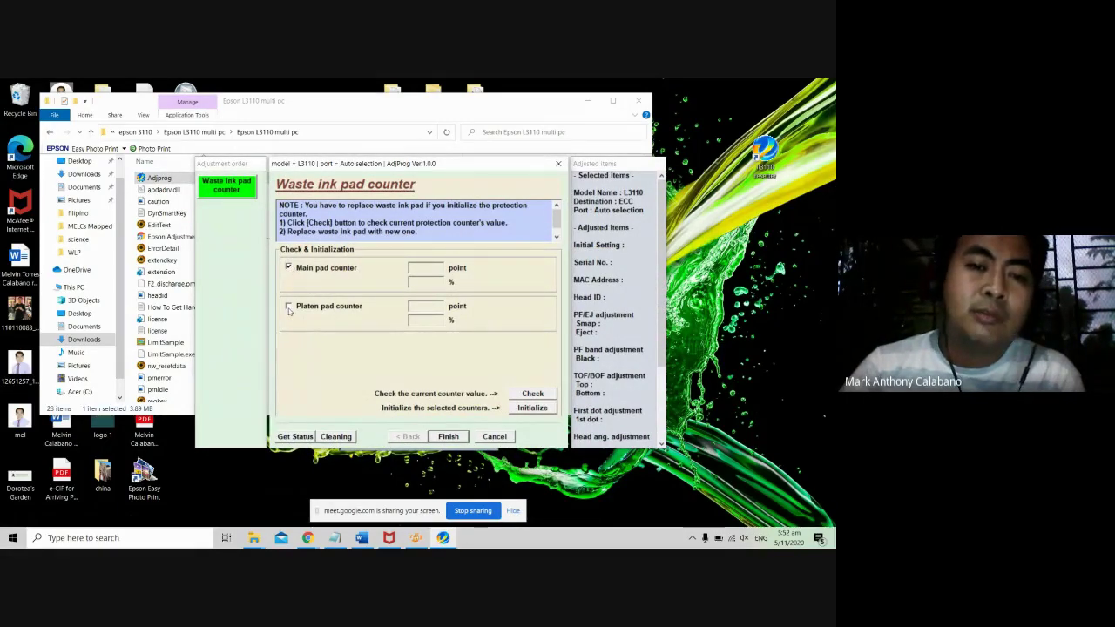
left_click(537, 396)
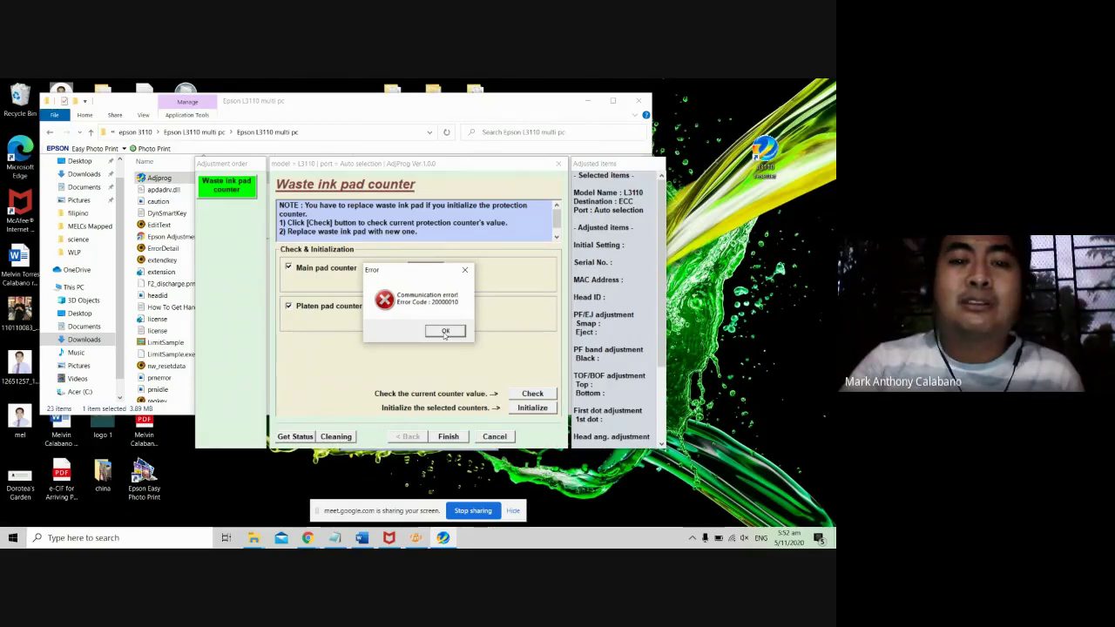
left_click(445, 332)
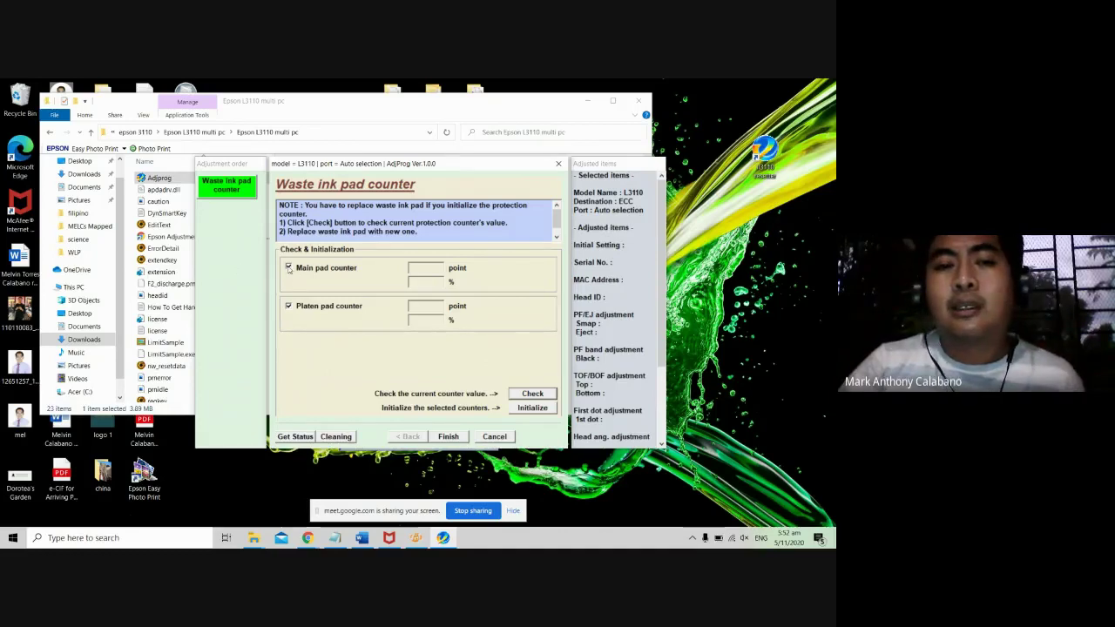
left_click(289, 268)
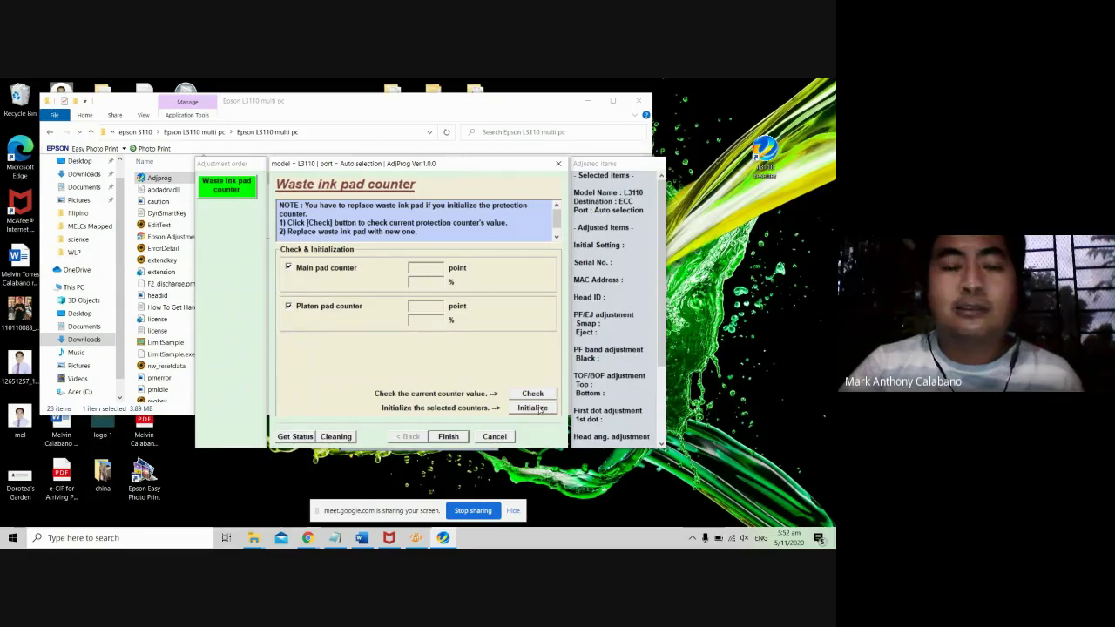
Cancel counter initialization, toggle main and platen pad counters, and retry Check, dismissing another communication error
left_click(540, 409)
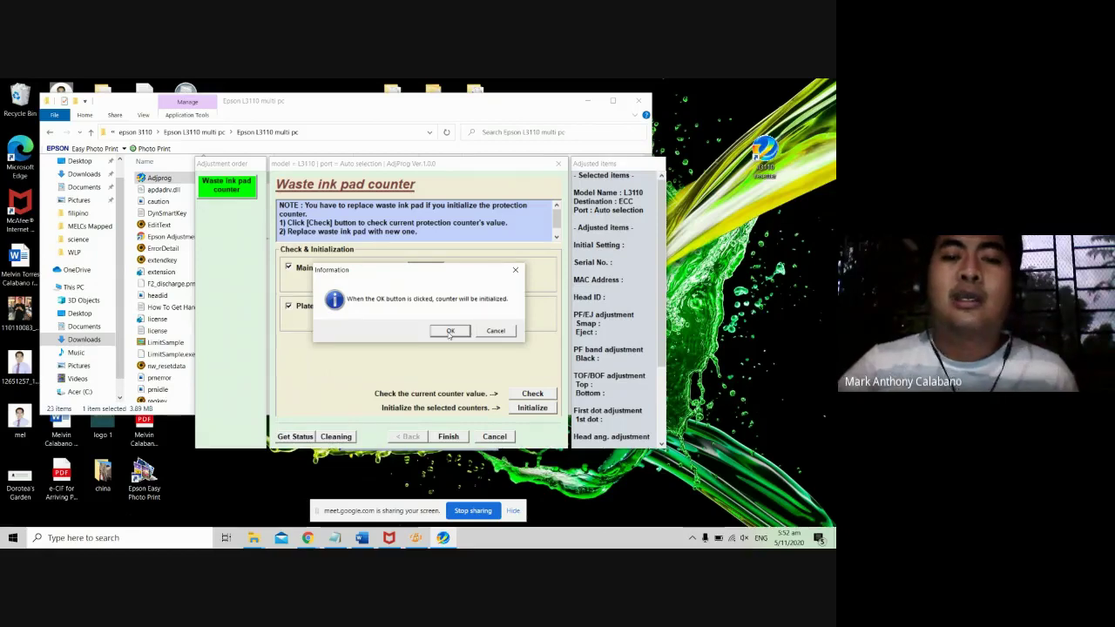
left_click(514, 270)
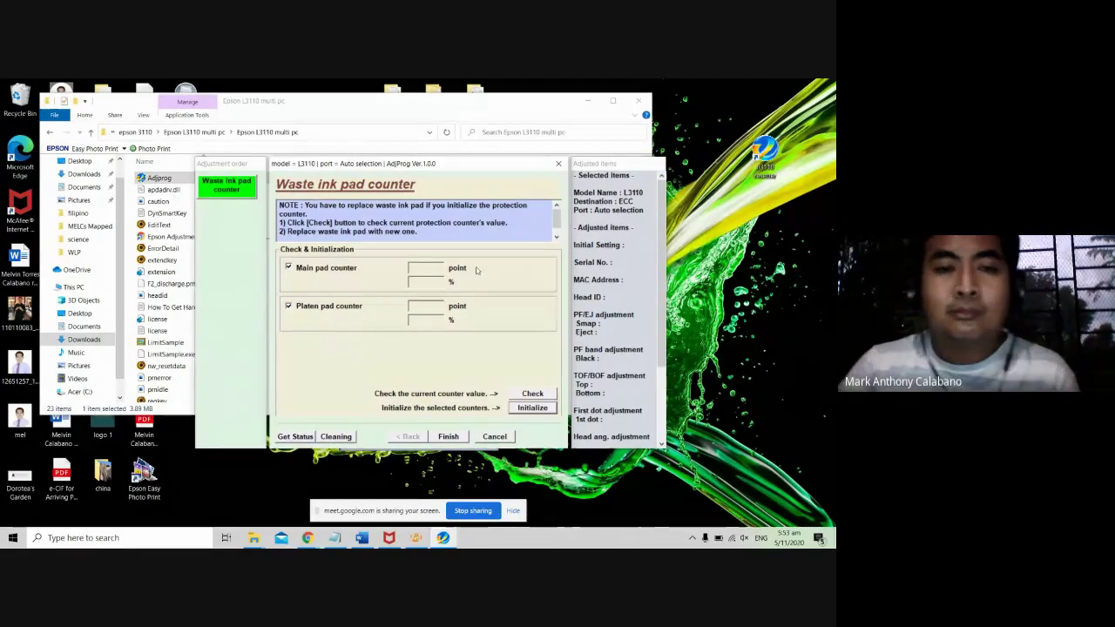
left_click(289, 268)
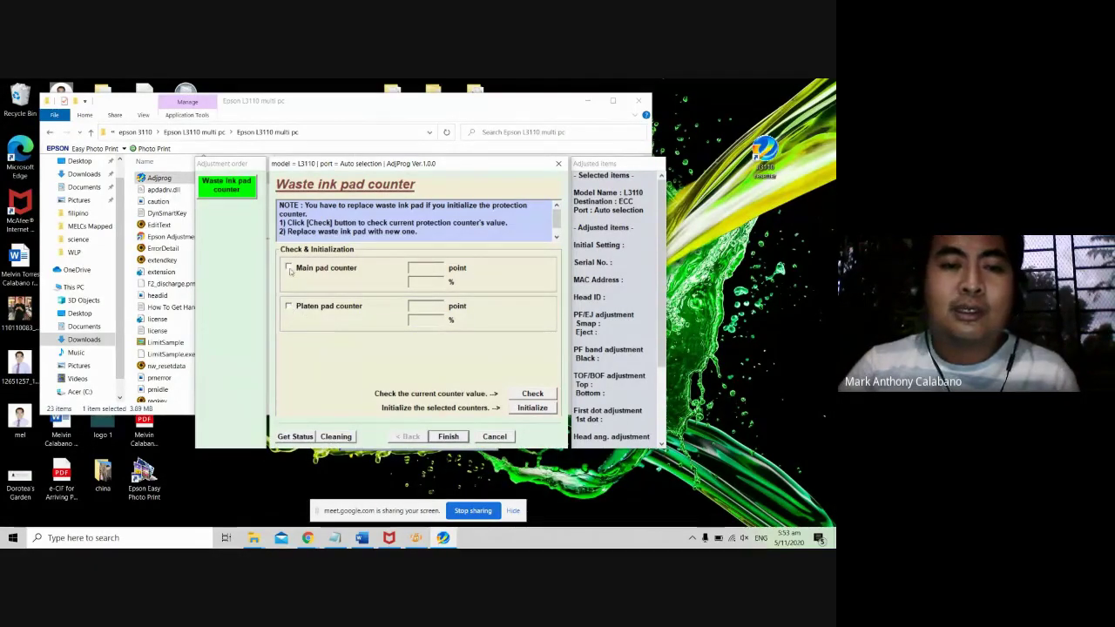
left_click(290, 306)
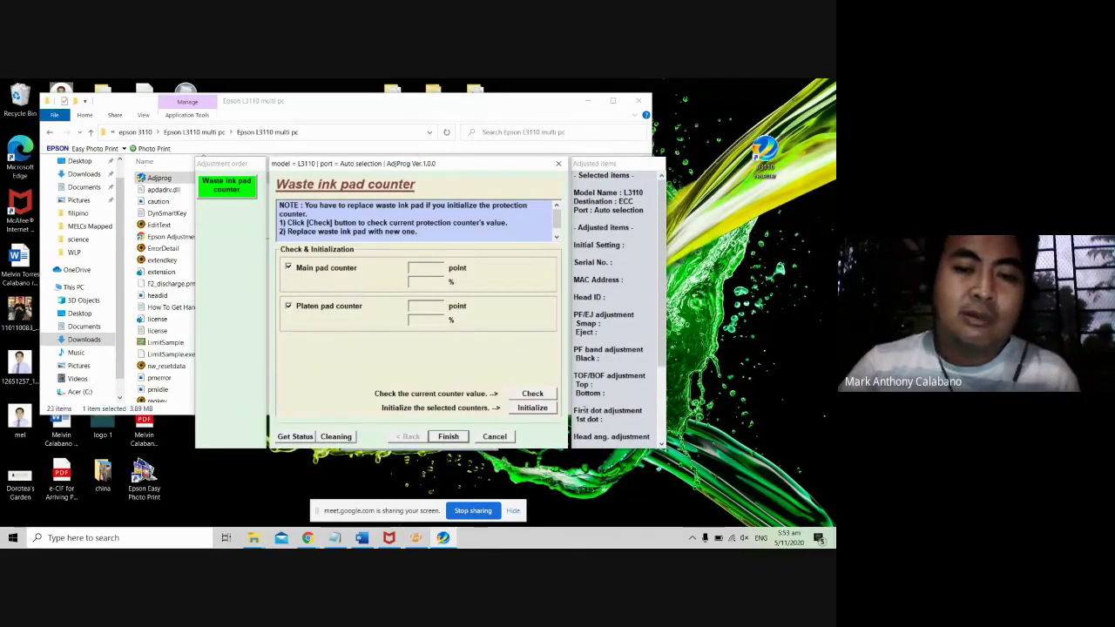
left_click(547, 397)
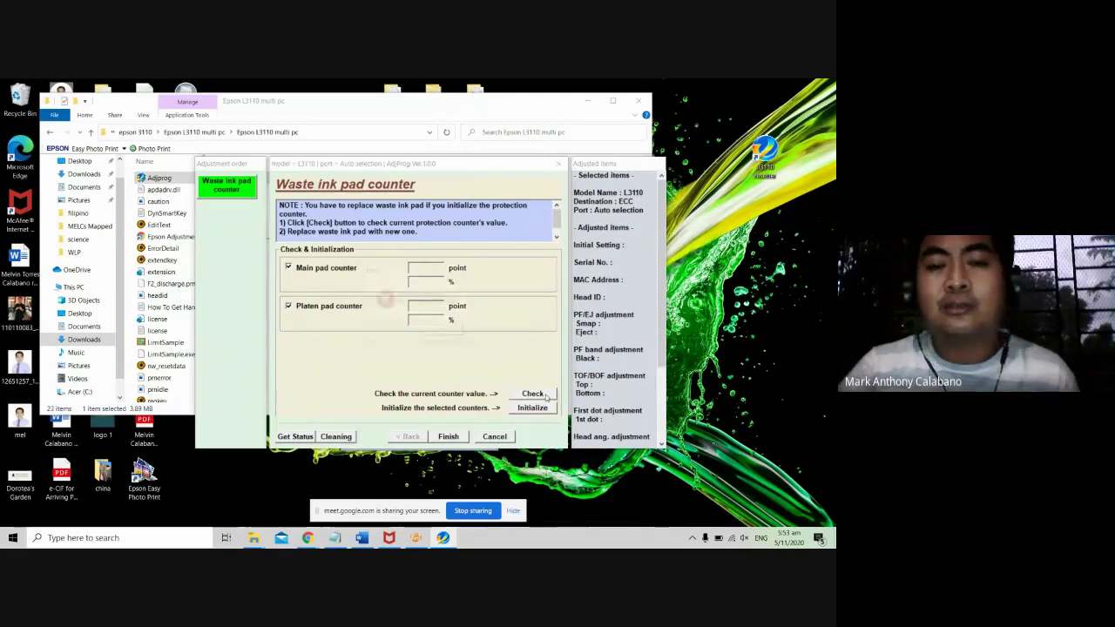
left_click(444, 331)
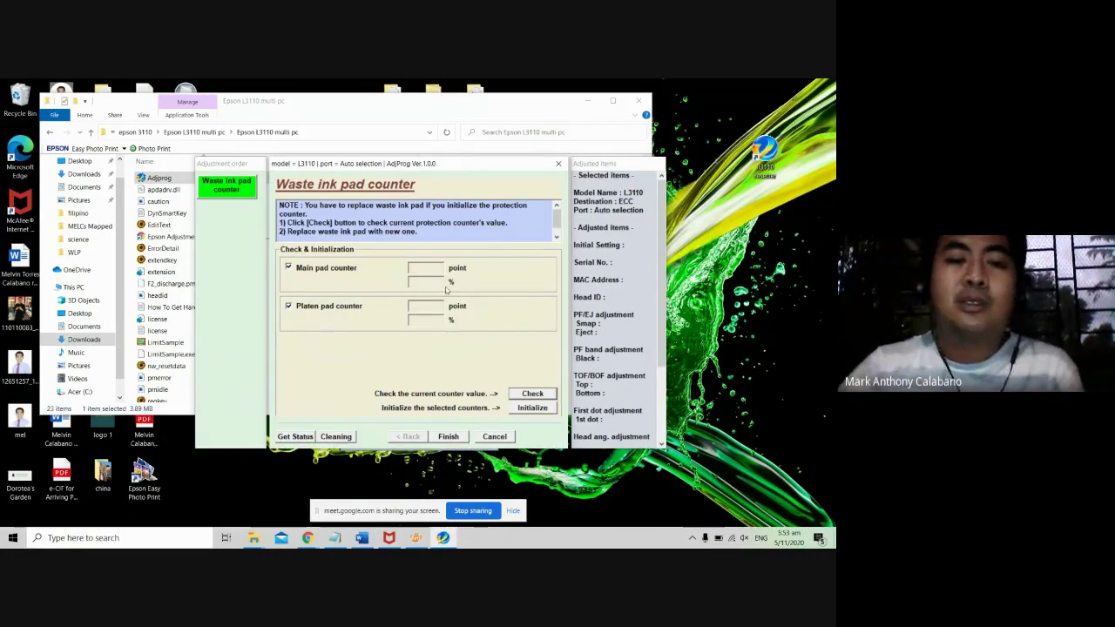
left_click(418, 283)
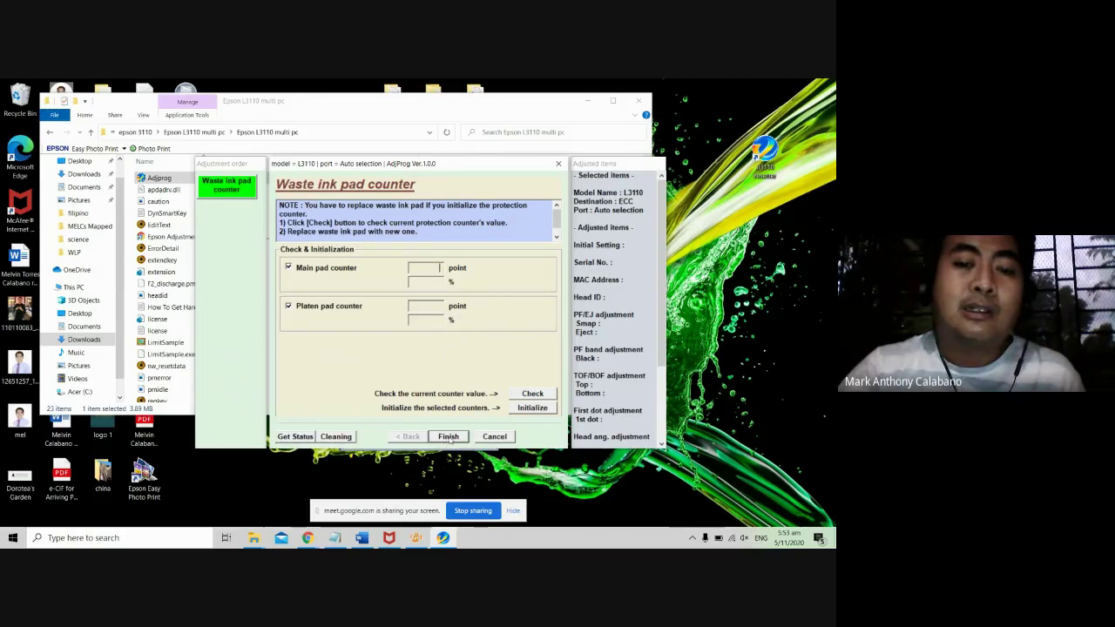
Close the Waste ink pad counter and adjustment list windows and quit Adjprog
left_click(449, 437)
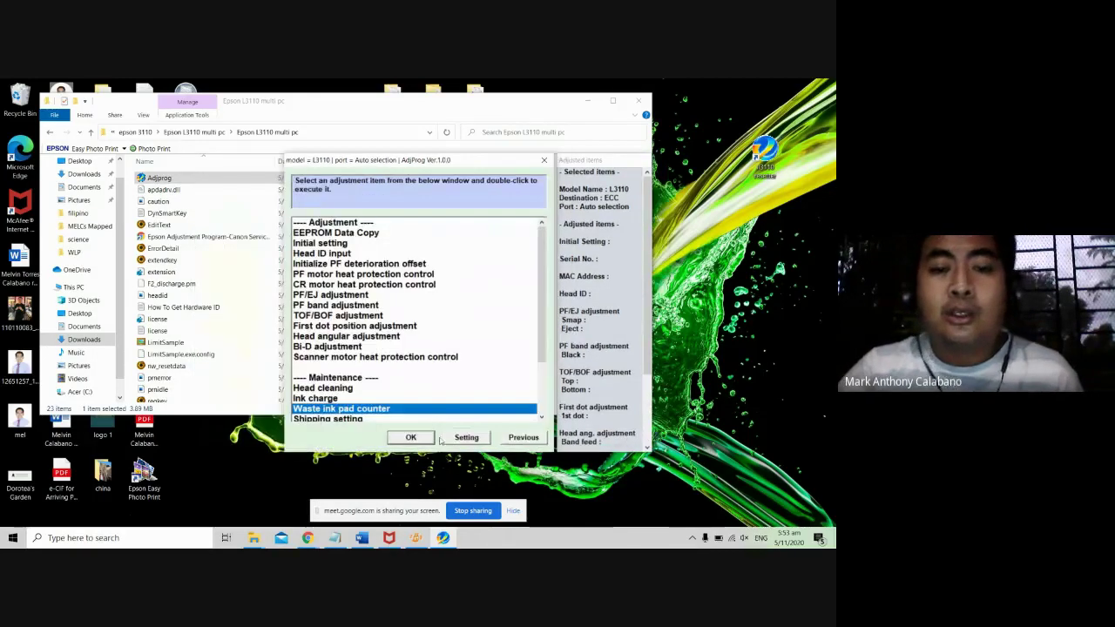
left_click(410, 439)
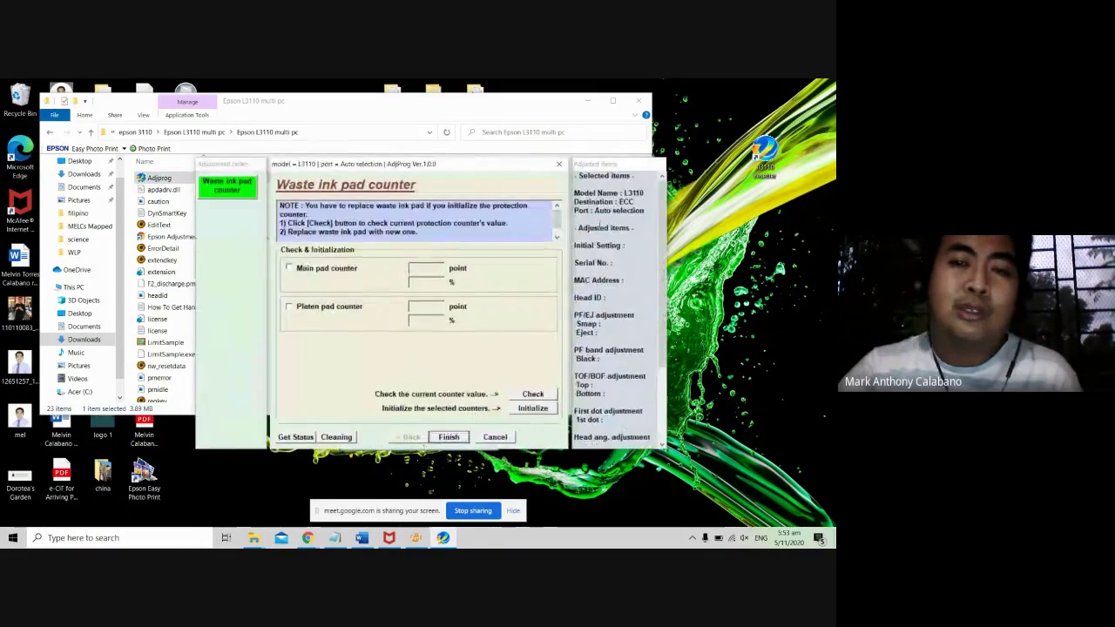
left_click(559, 165)
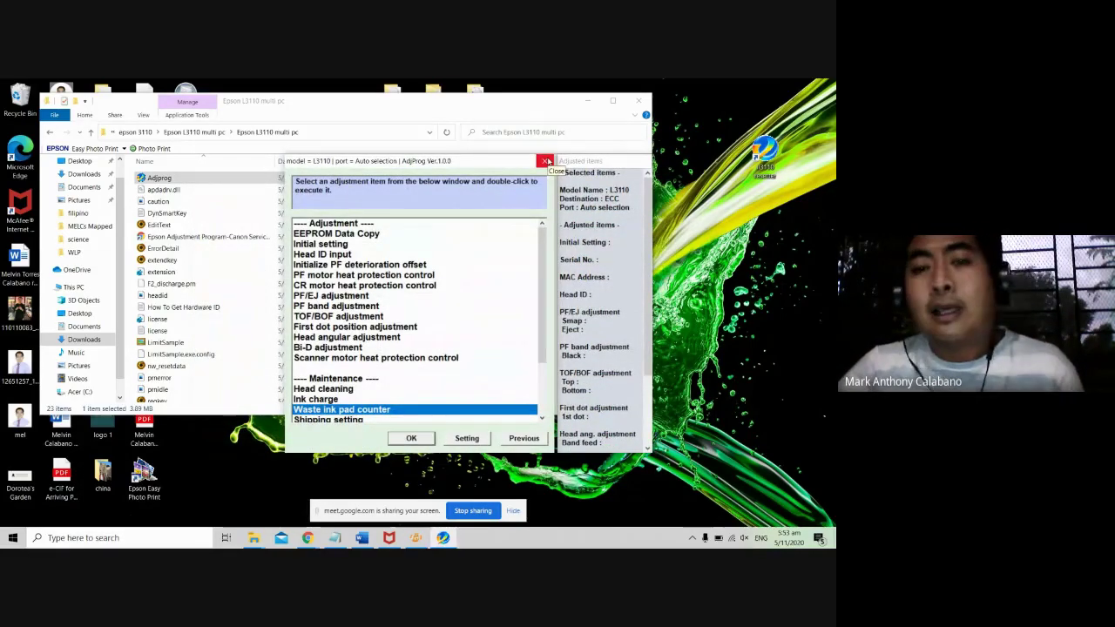
left_click(545, 162)
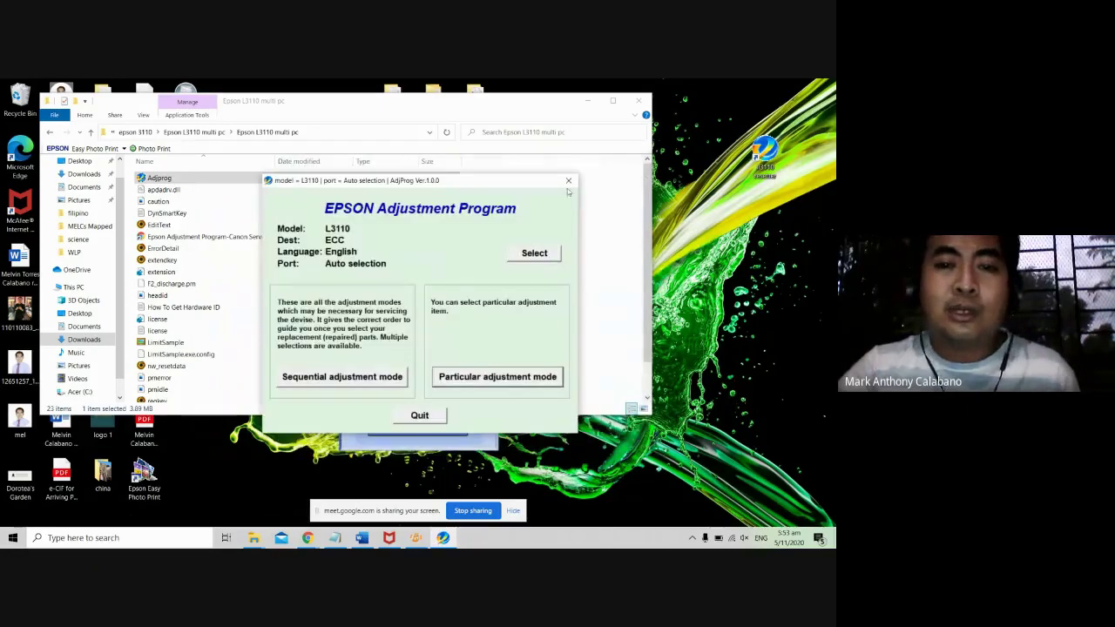
left_click(569, 180)
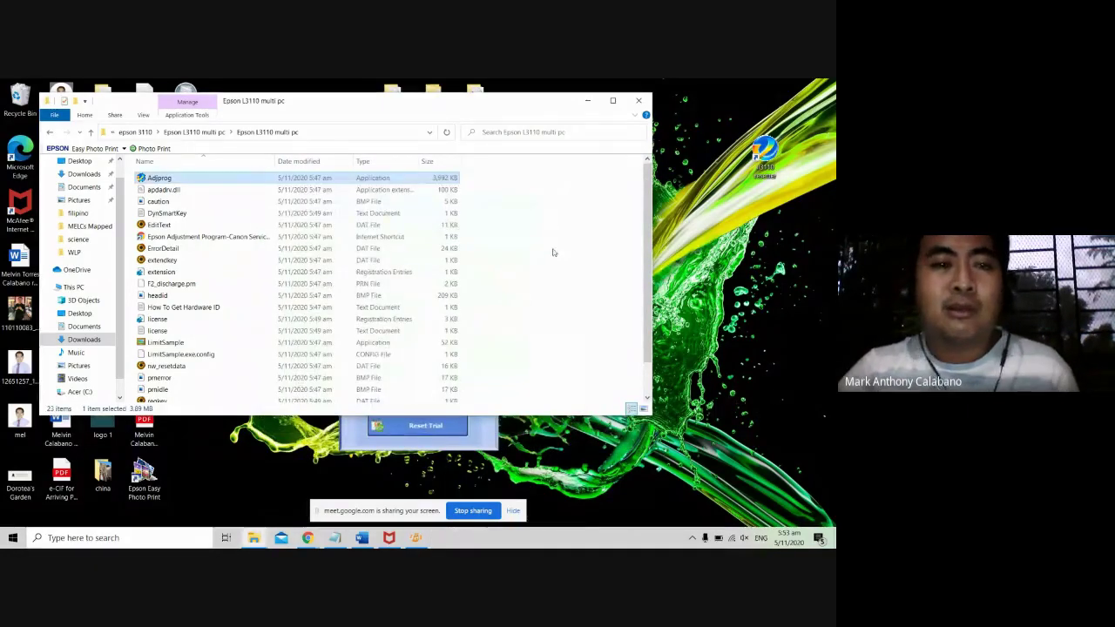
left_click(539, 252)
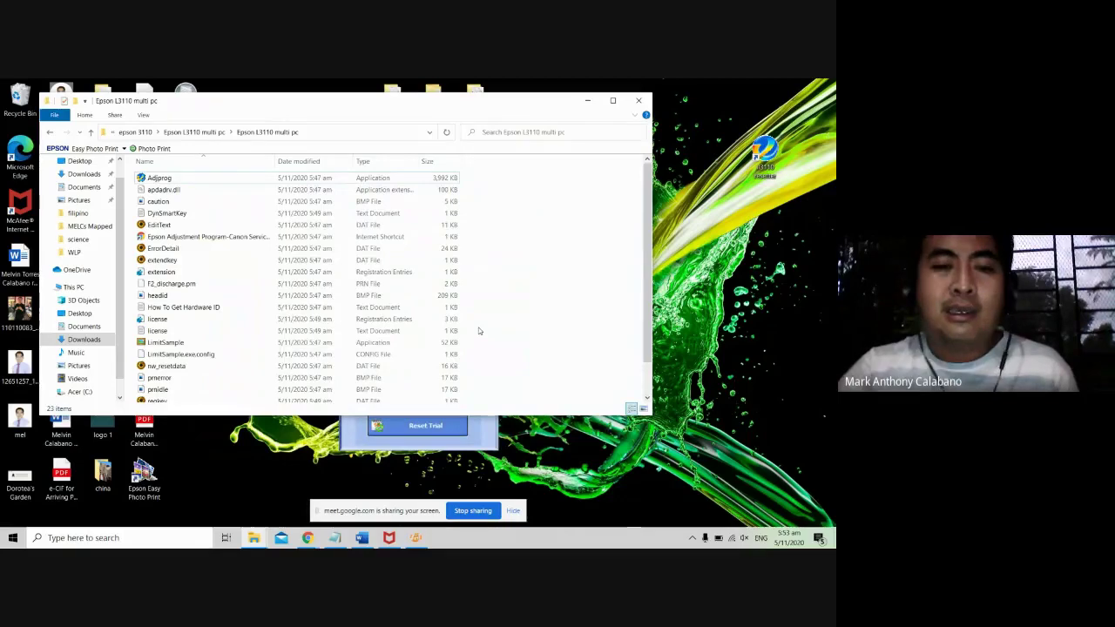